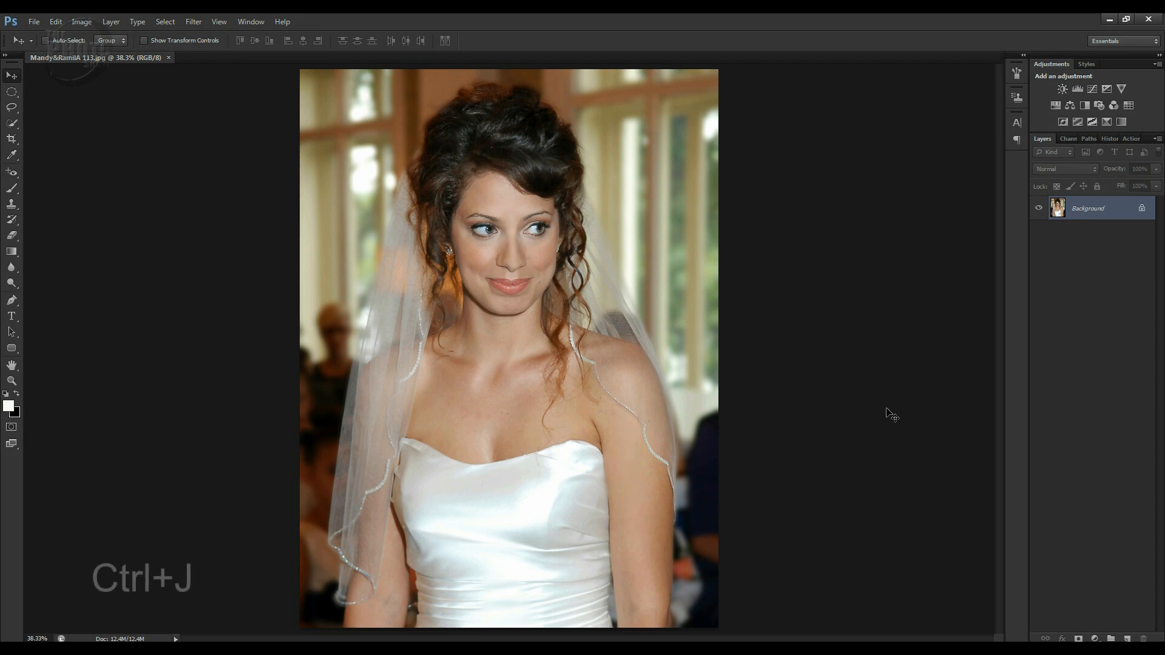
- Duplicate the background layer and add a Levels adjustment layer above the copy
key(ctrl+j)
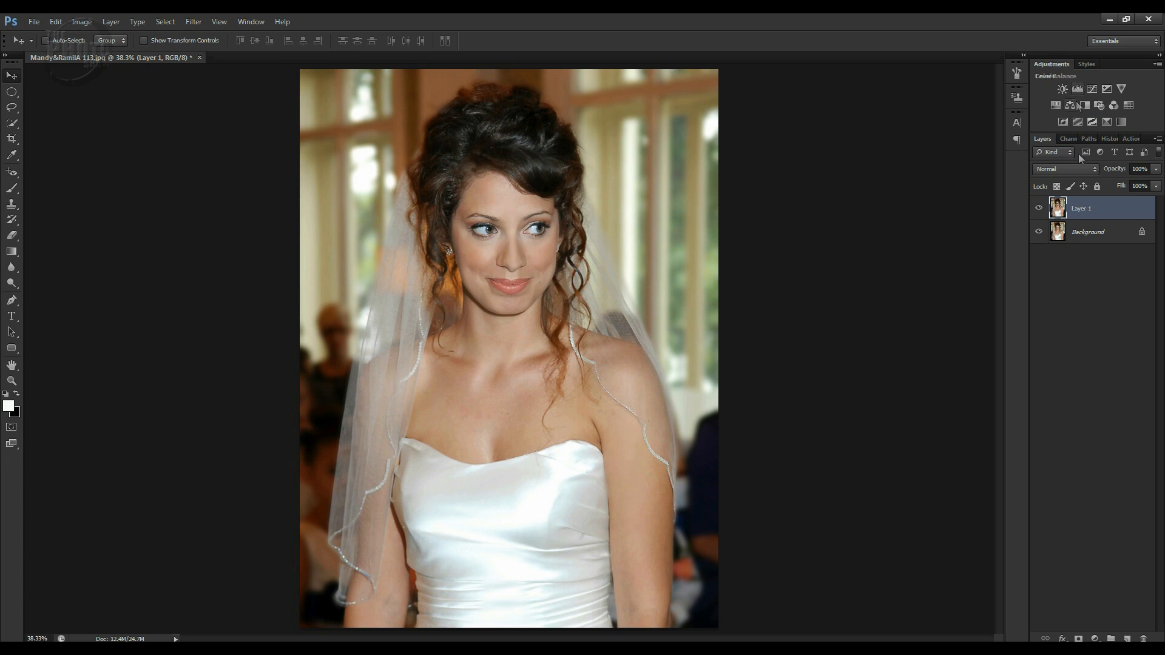
click(1094, 639)
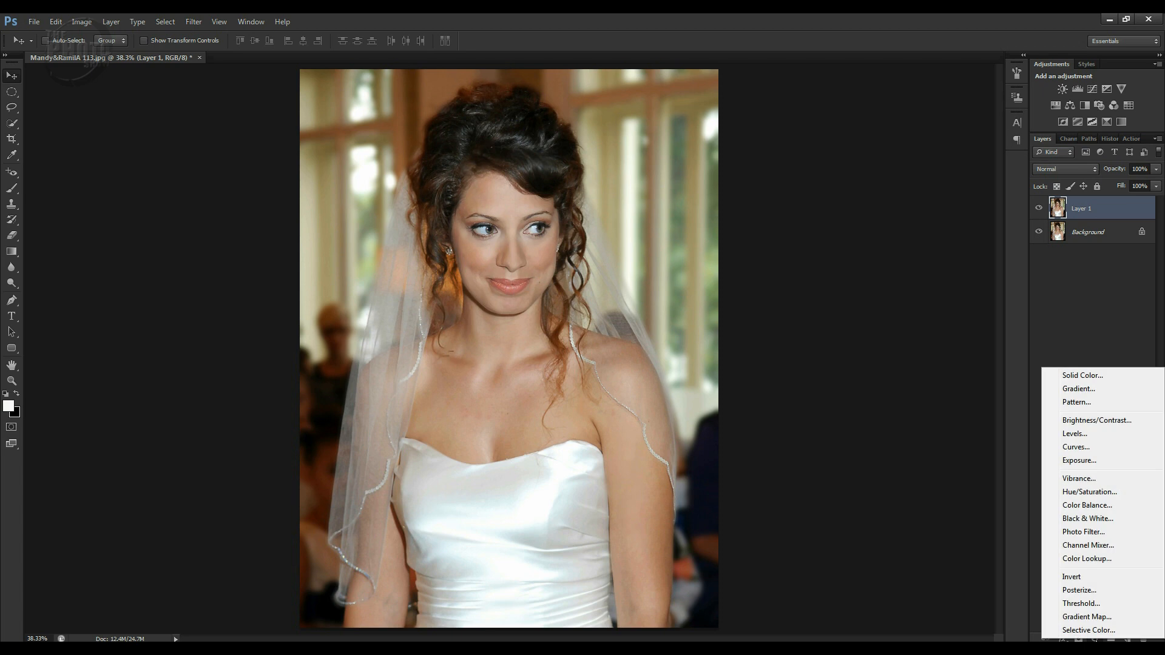
click(1085, 435)
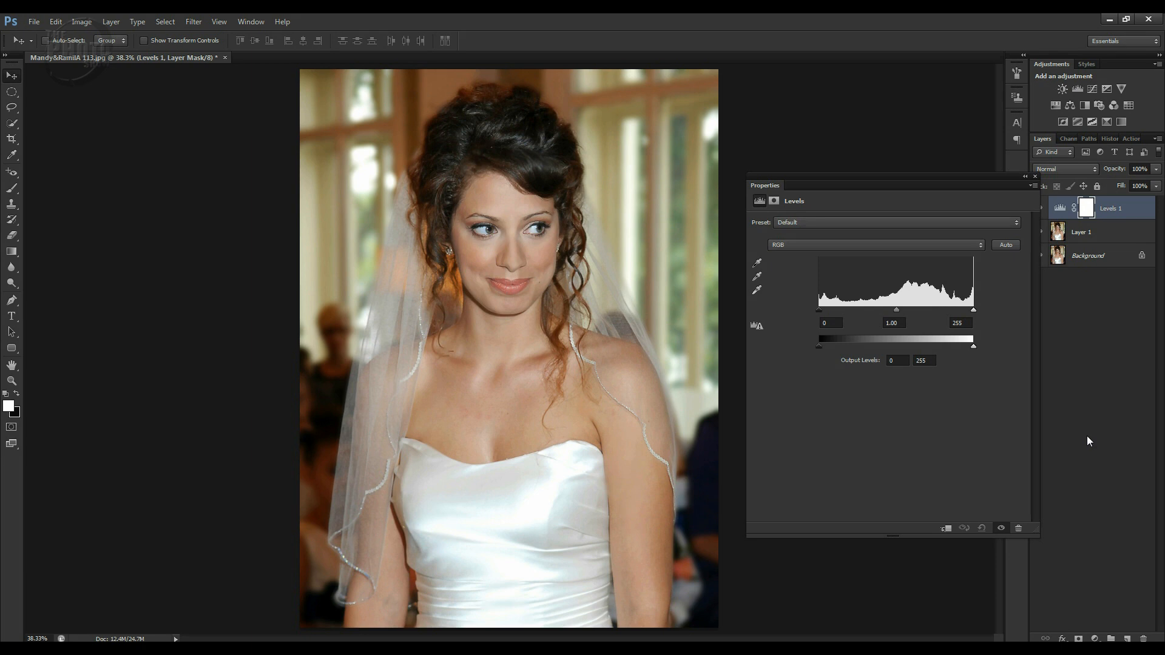
- Raise the blue channel's shadow output level to 81 in the Levels adjustment and compare the photo with and without it
drag(912, 177, 900, 178)
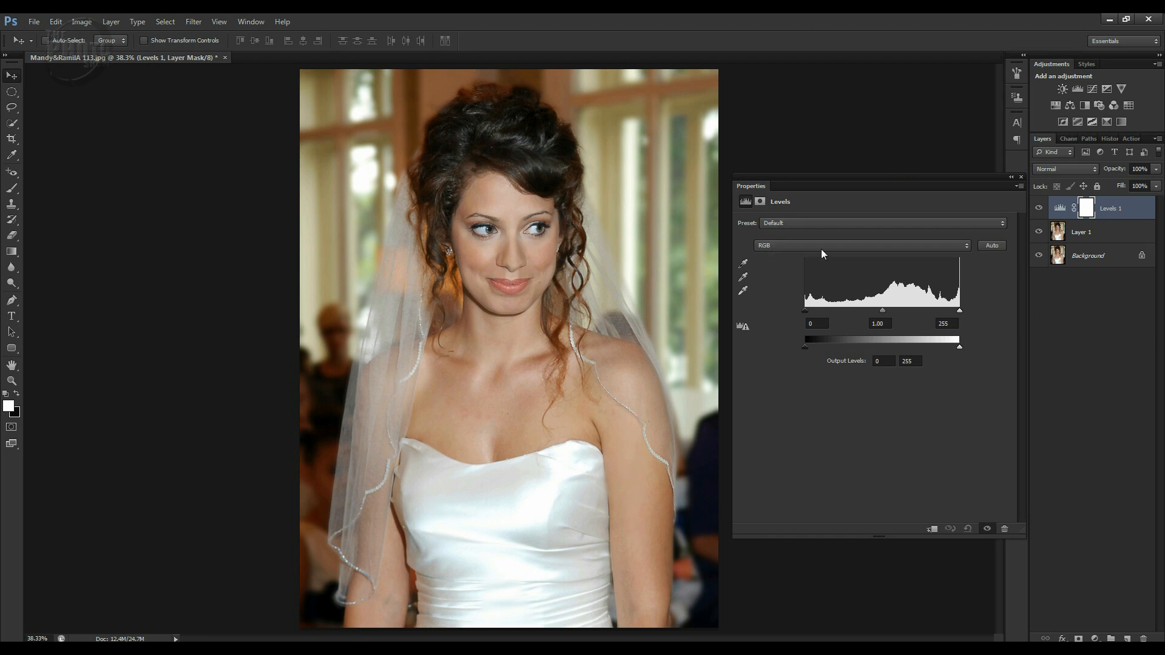
click(959, 247)
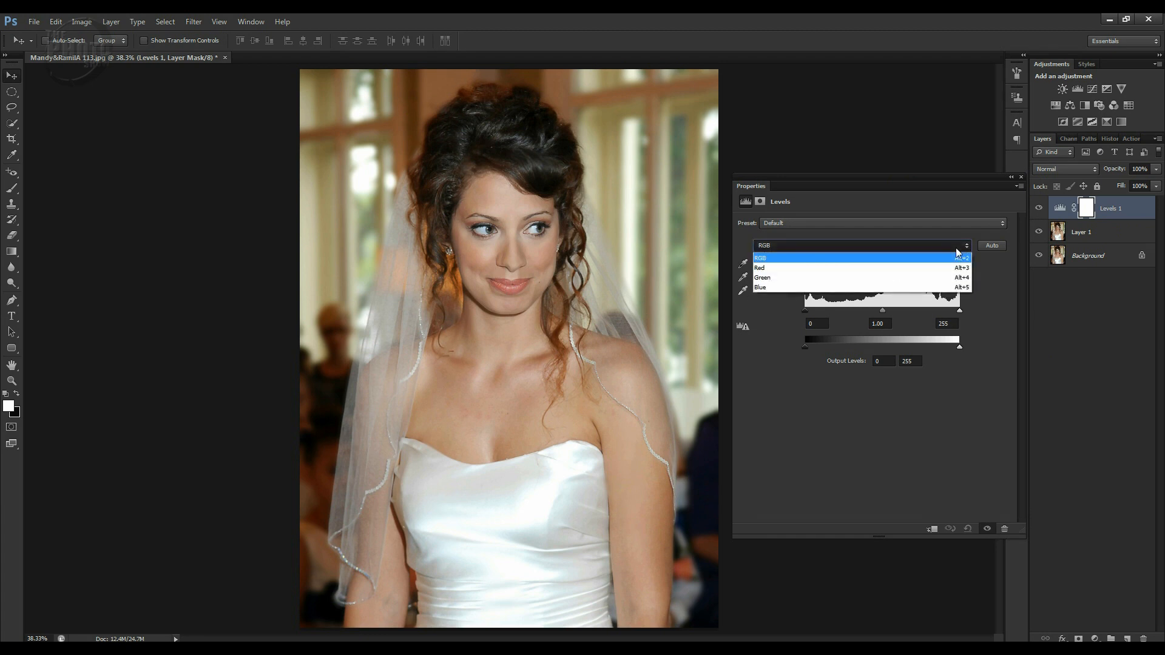
click(766, 289)
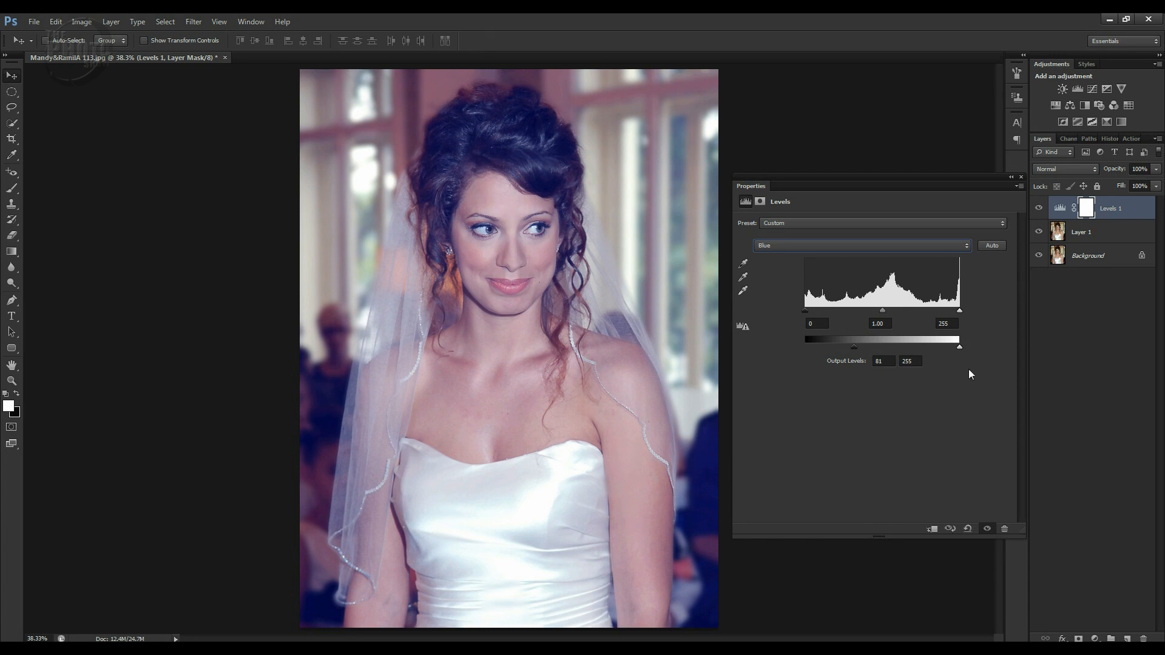
click(1021, 177)
click(1039, 210)
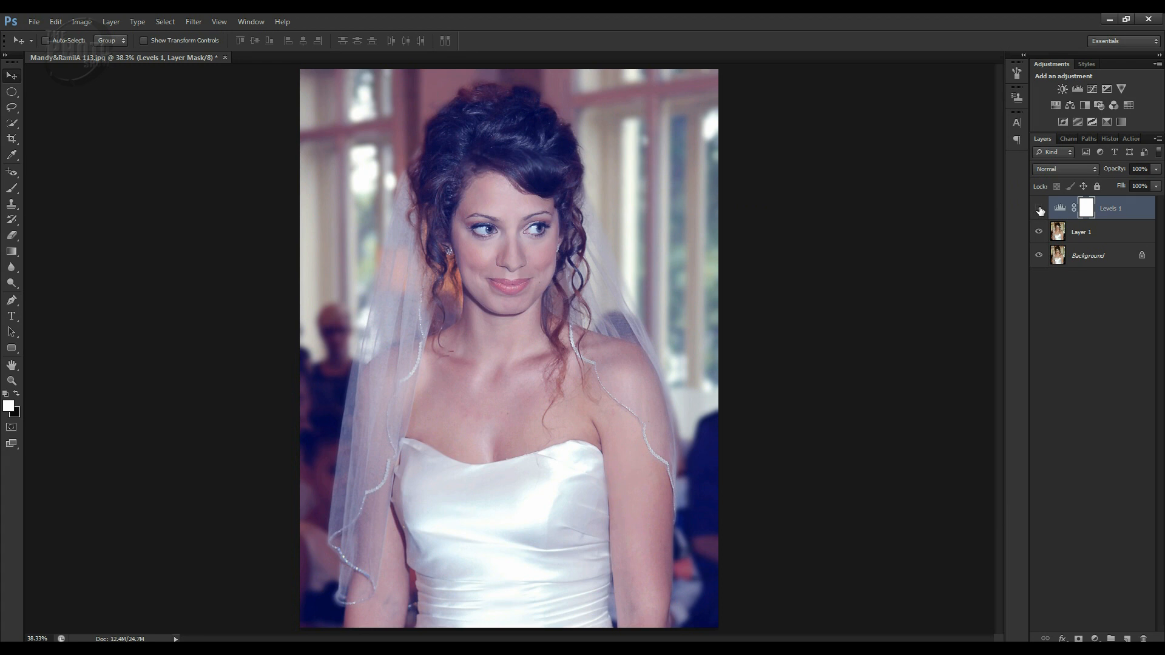
click(1038, 209)
- Add a Solid Color fill layer in a pale warm yellow with a hue of about 45°
click(1095, 639)
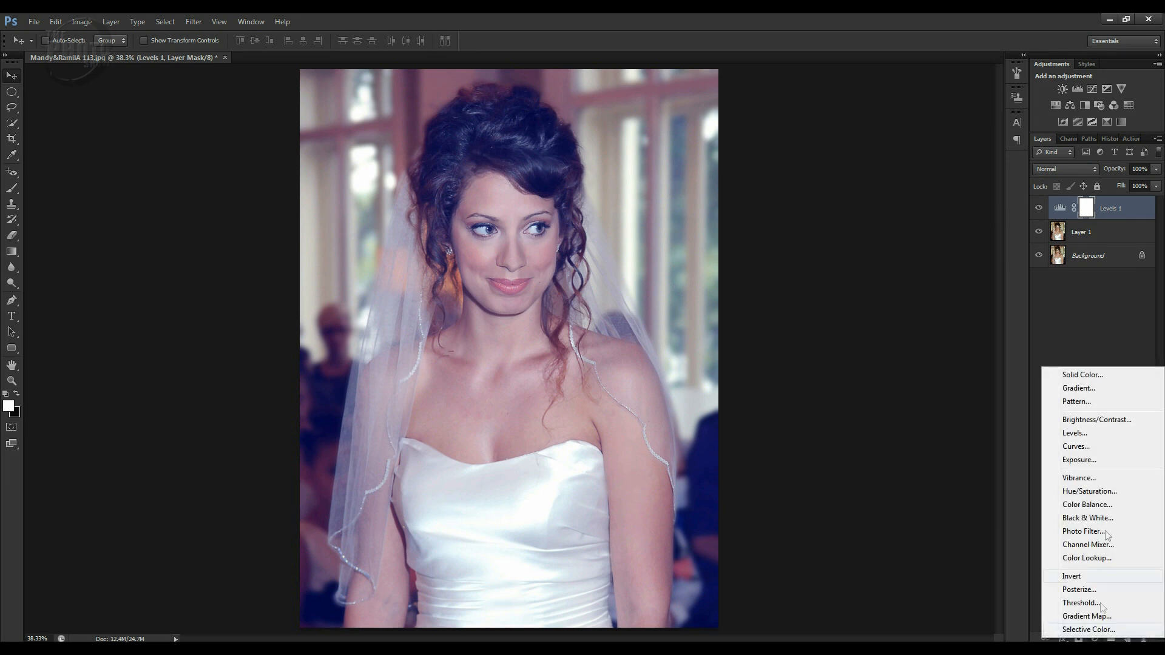
click(1083, 376)
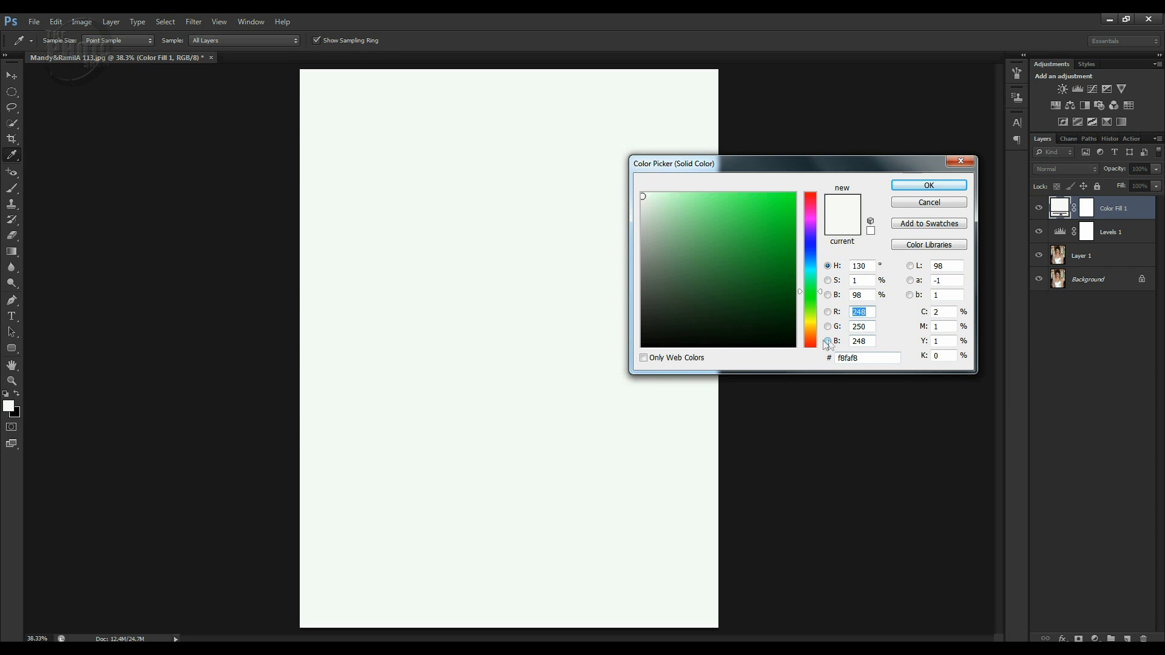
click(813, 333)
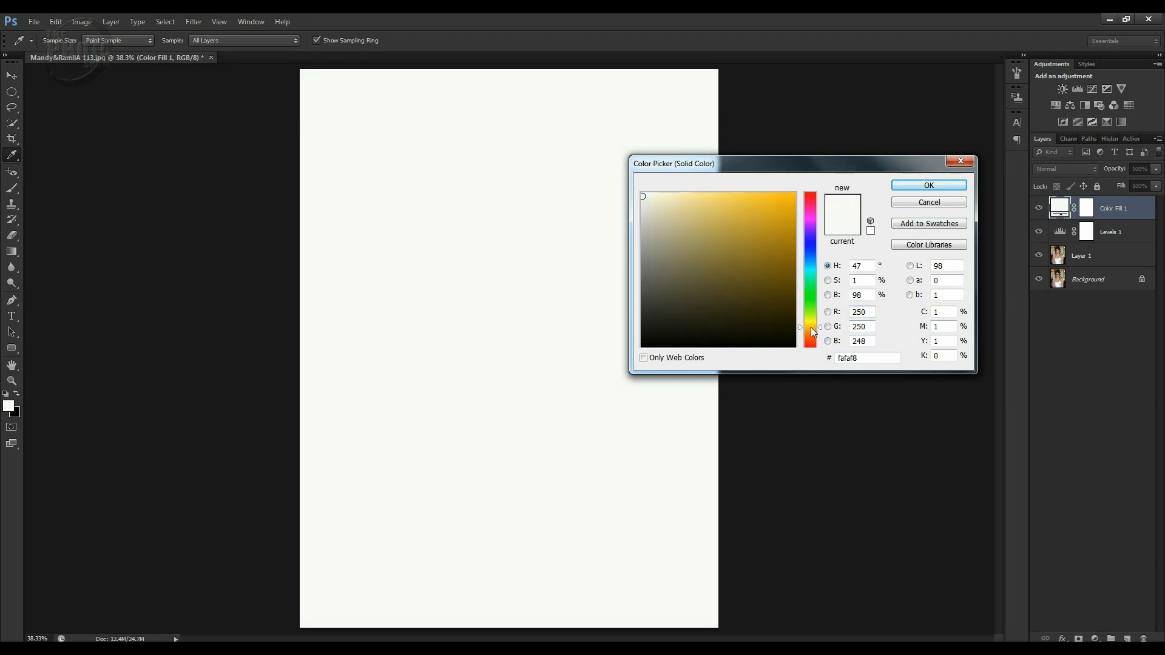
click(813, 329)
click(812, 329)
click(677, 198)
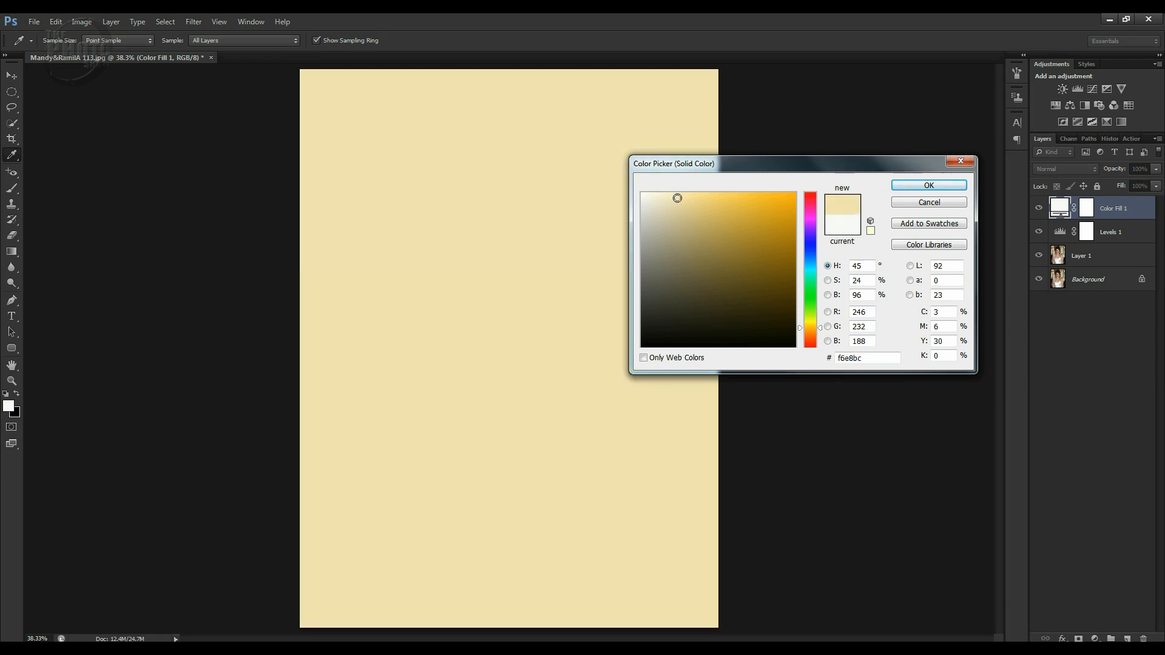
click(674, 198)
click(672, 198)
click(671, 196)
click(925, 190)
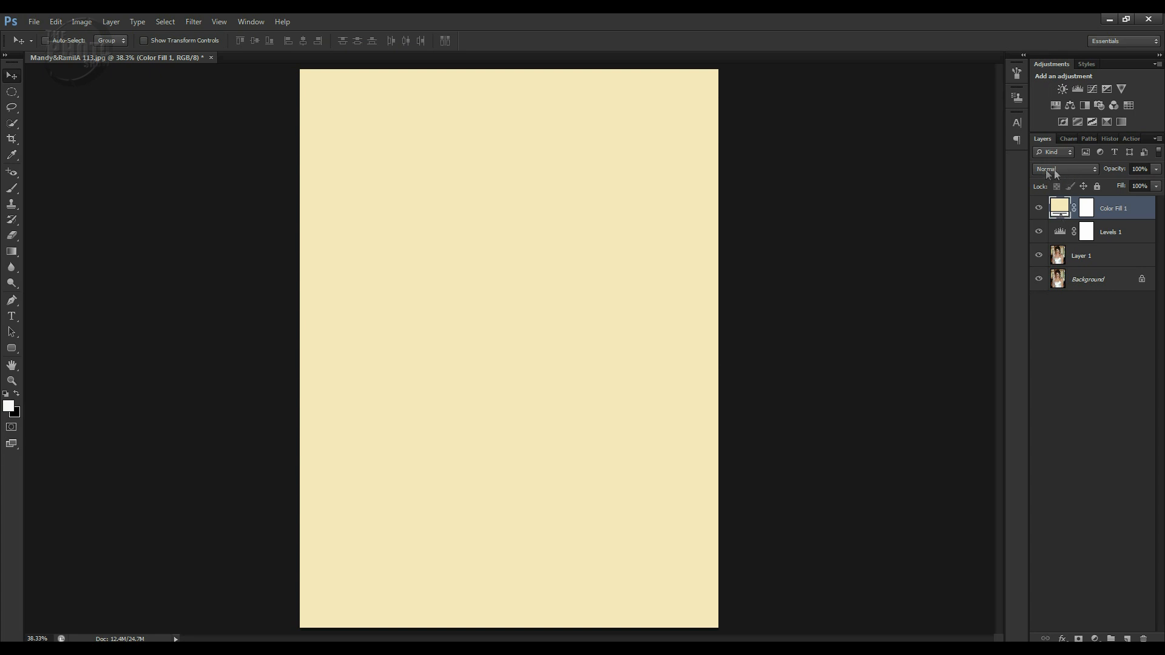
- Blend the yellow fill layer with Multiply at 81% opacity and compare the result with the original photo
click(1078, 174)
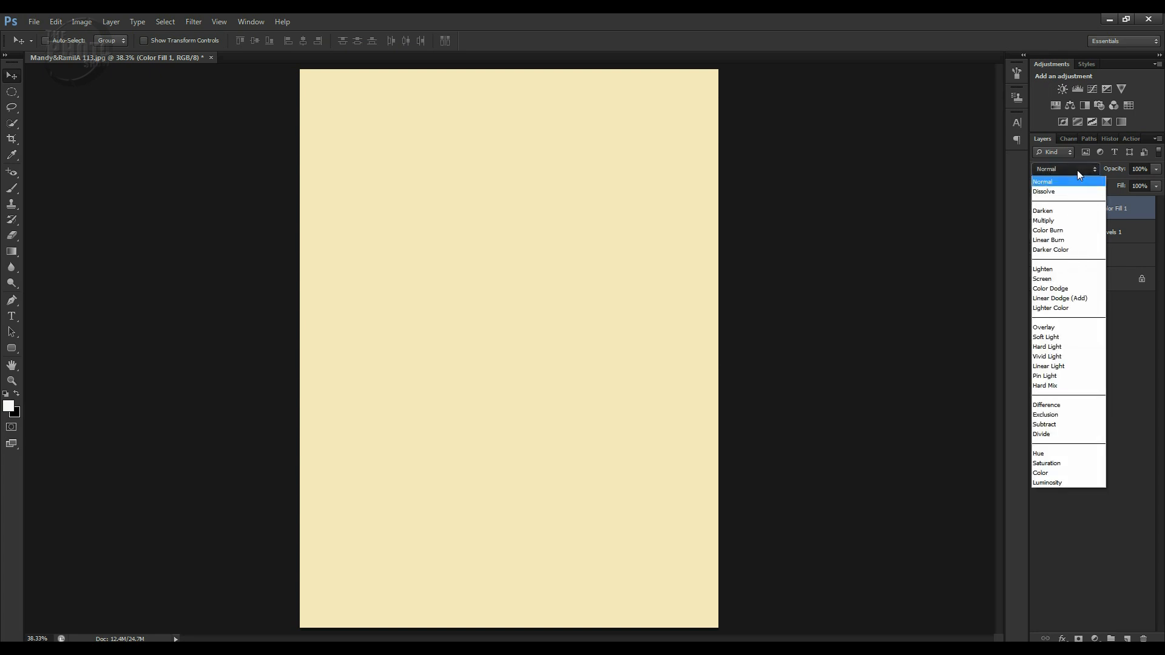
click(1044, 221)
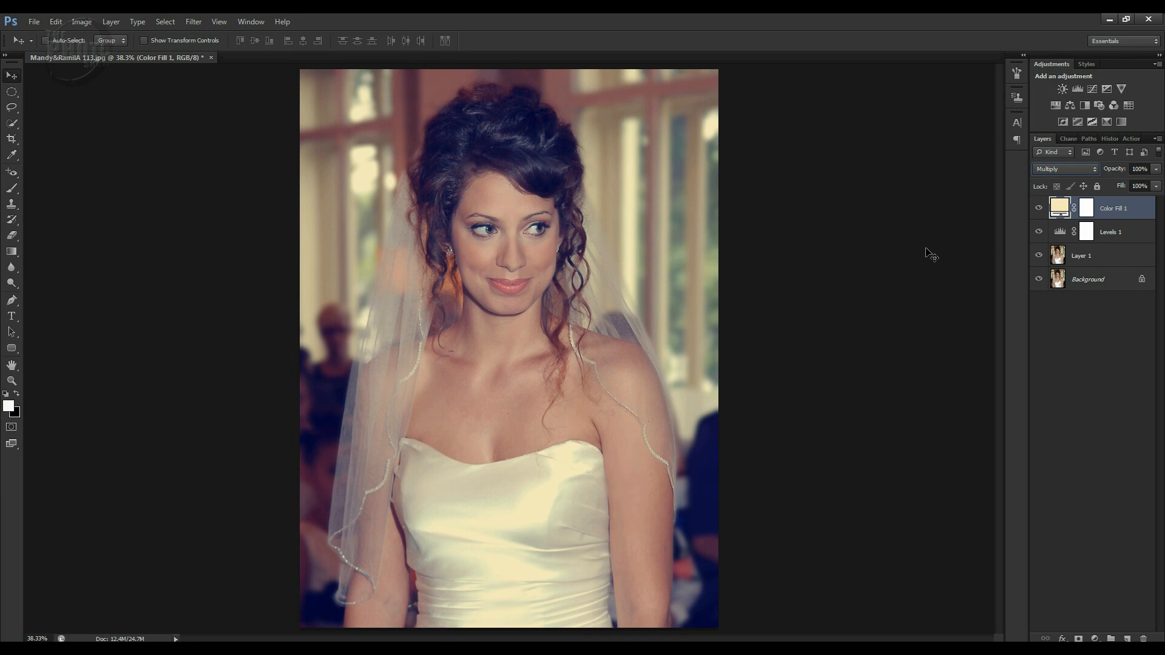
click(1037, 208)
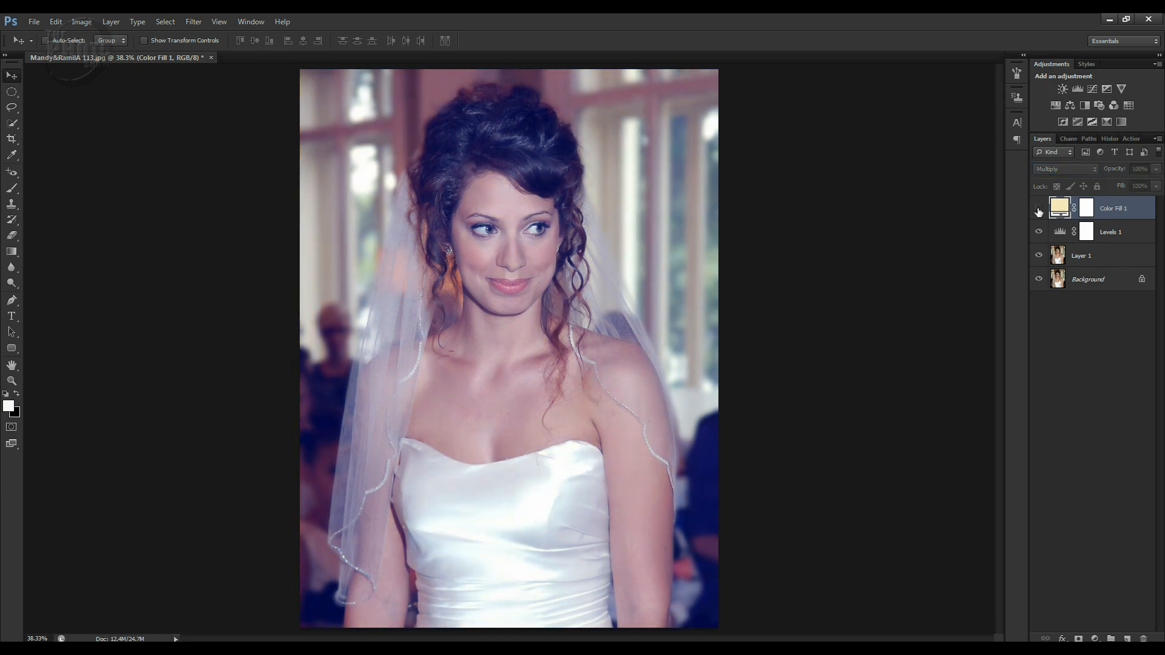
click(1037, 209)
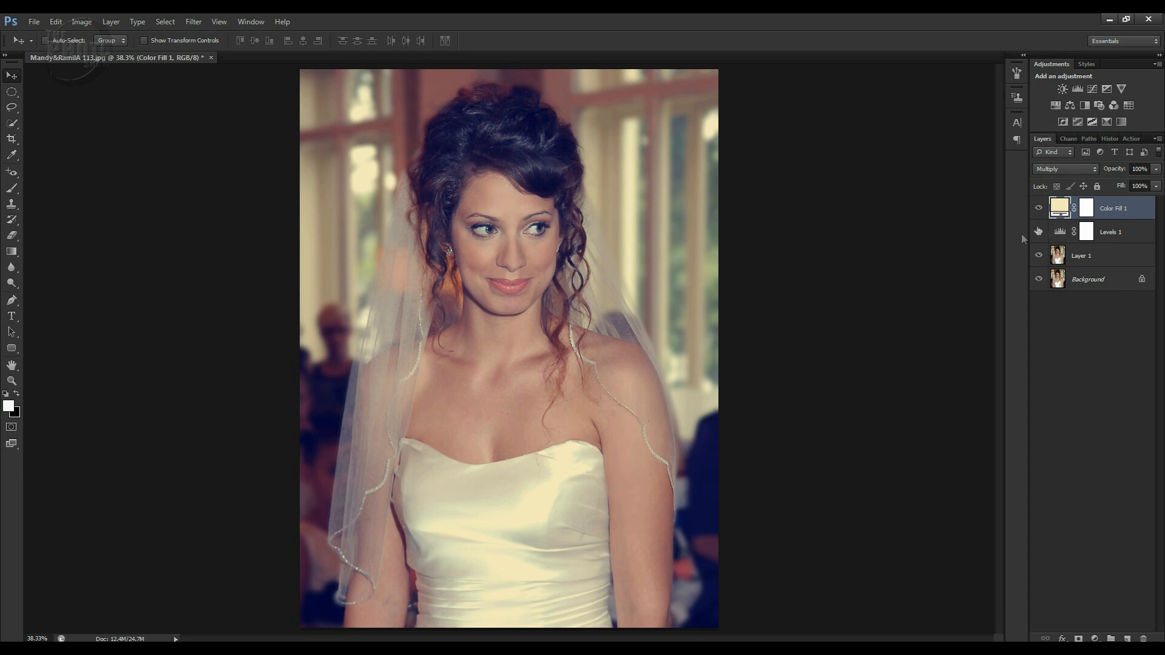
mouse_move(1114, 171)
mouse_down()
mouse_move(1046, 171)
mouse_move(1109, 174)
mouse_move(1097, 172)
mouse_up()
alt+click(1038, 279)
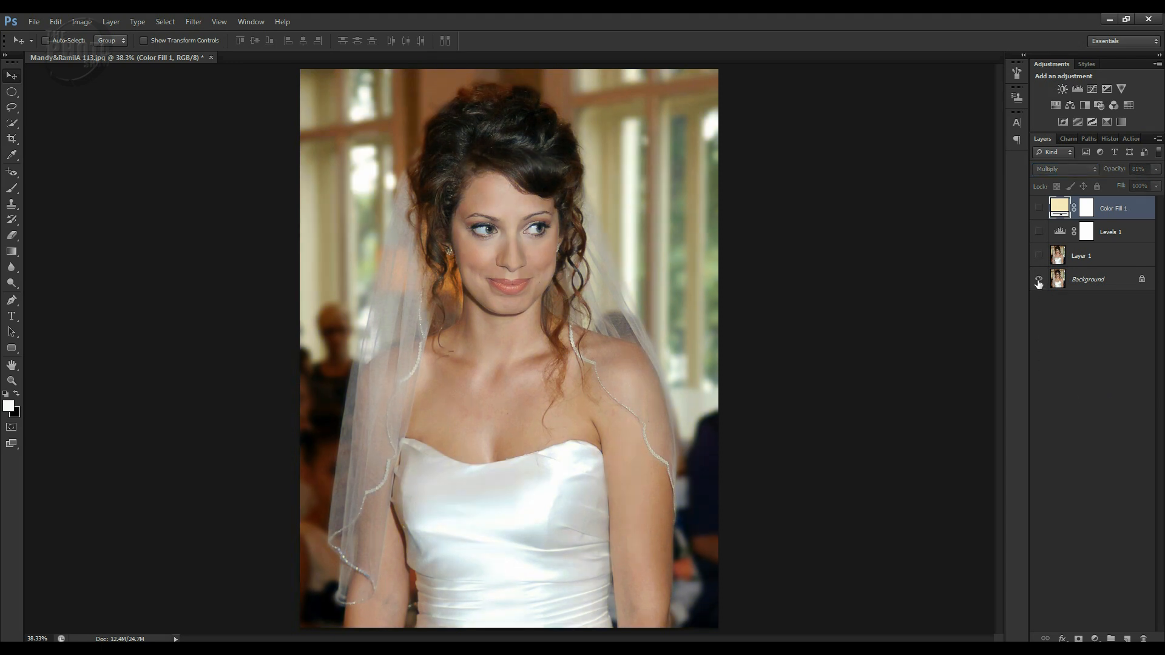
alt+click(1038, 280)
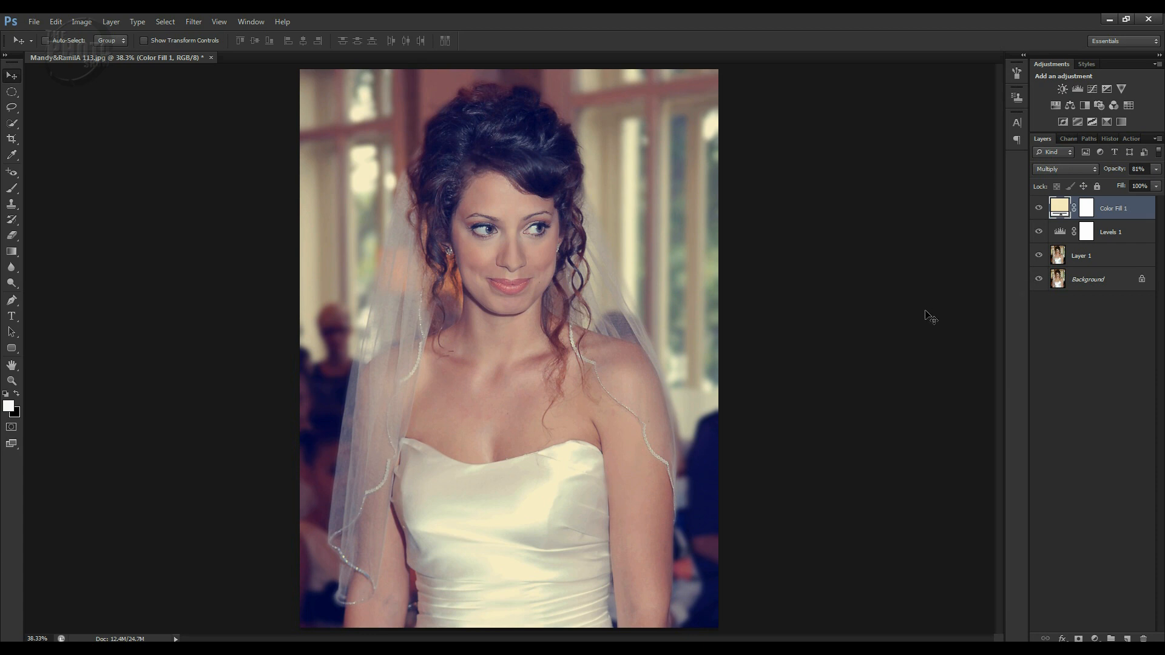
- Add a Curves adjustment layer with black point output 25, a point at input 69 and output 80, and an anchor in the highlights
click(1094, 638)
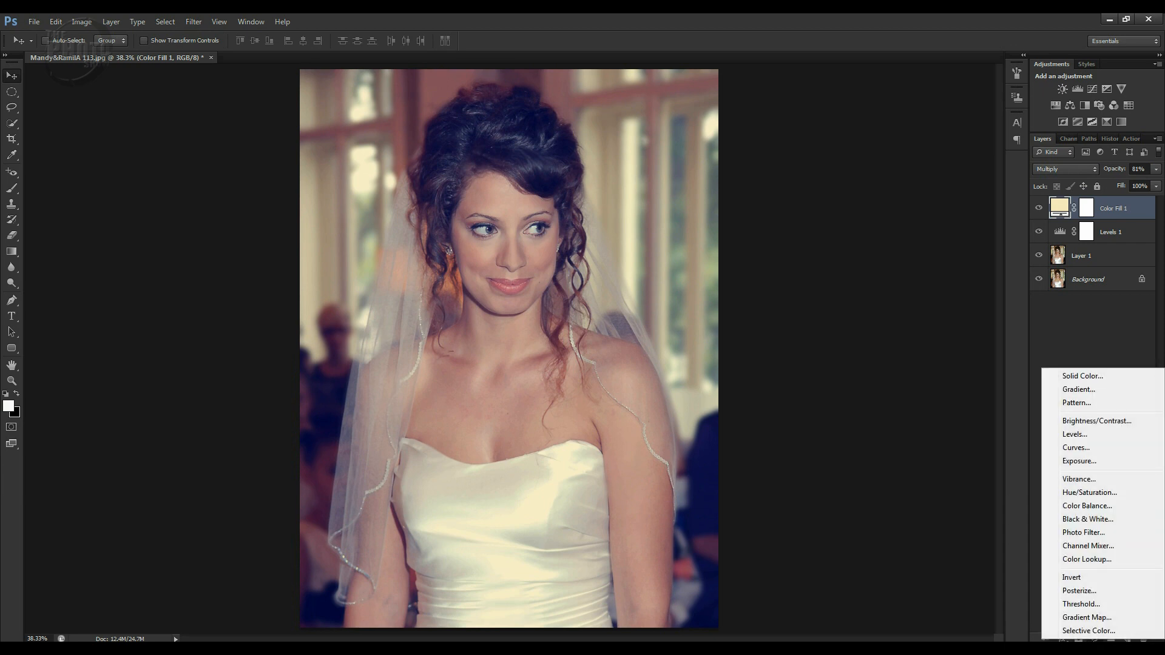
click(1077, 447)
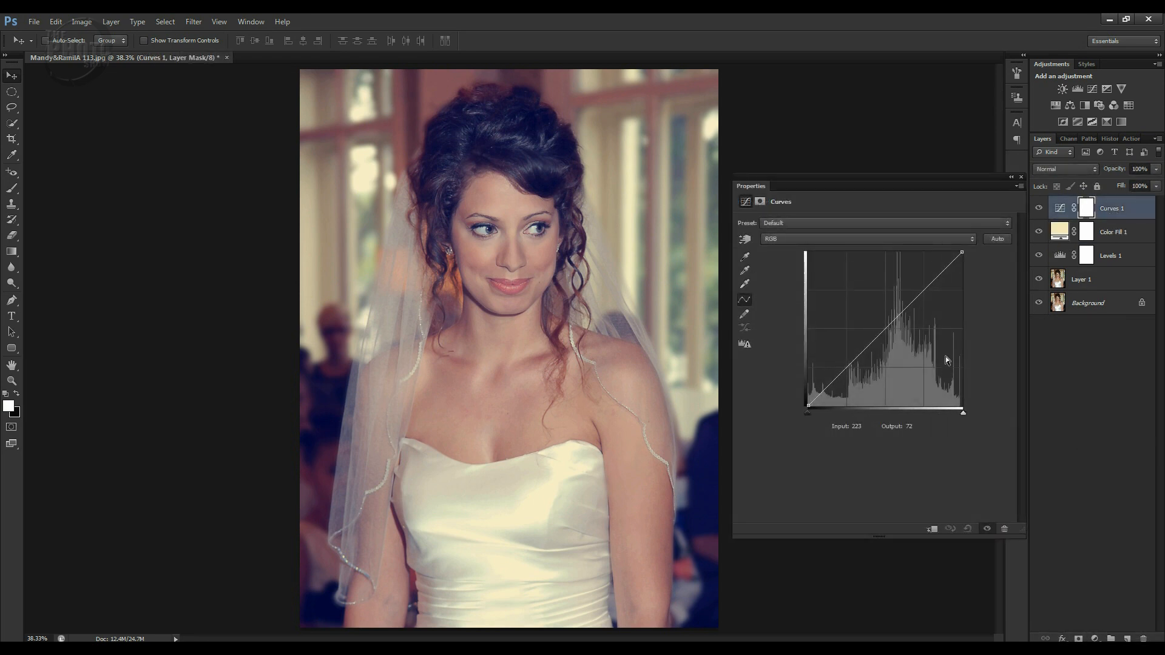
click(808, 405)
drag(808, 405, 797, 391)
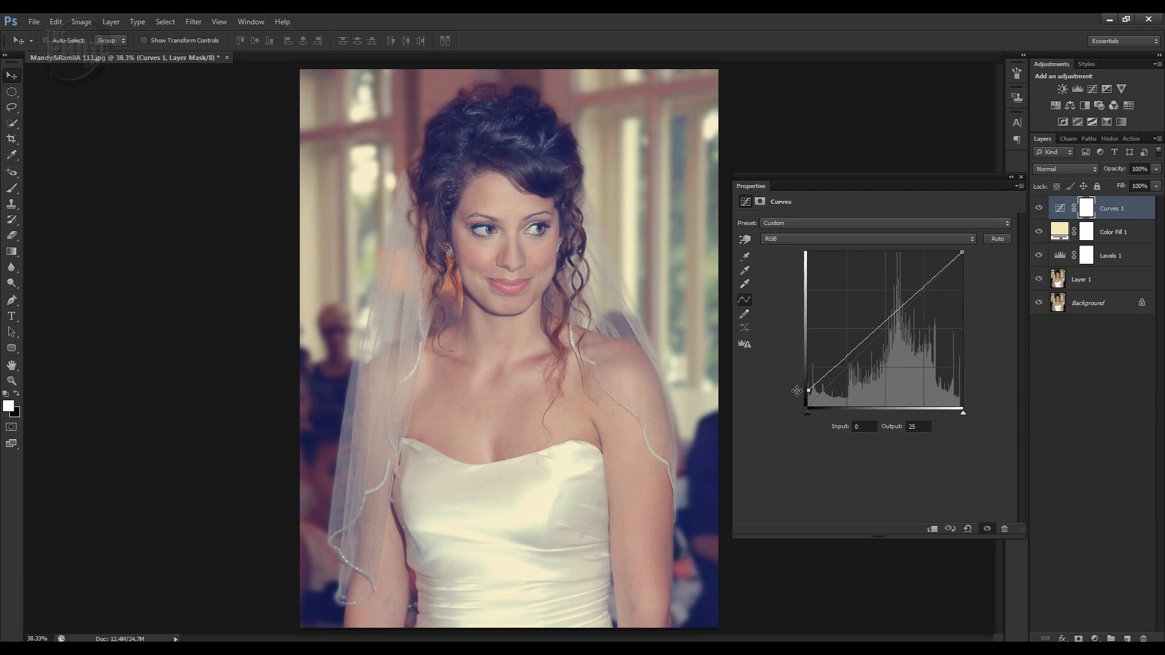
click(849, 358)
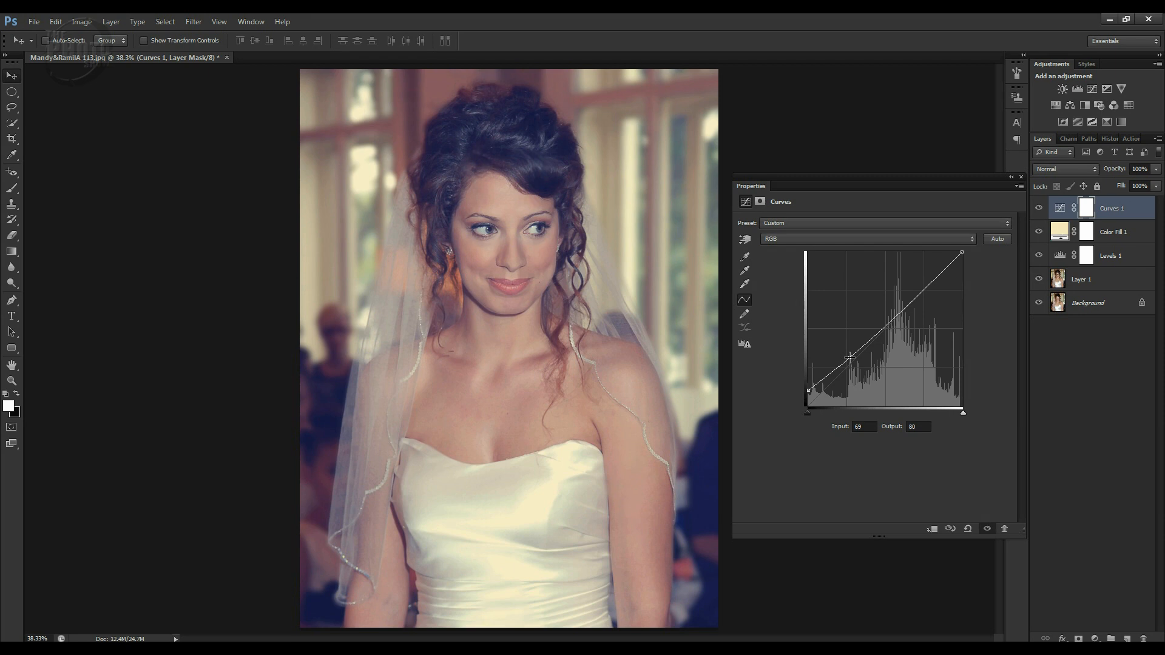
click(923, 290)
drag(923, 291, 922, 291)
click(1021, 178)
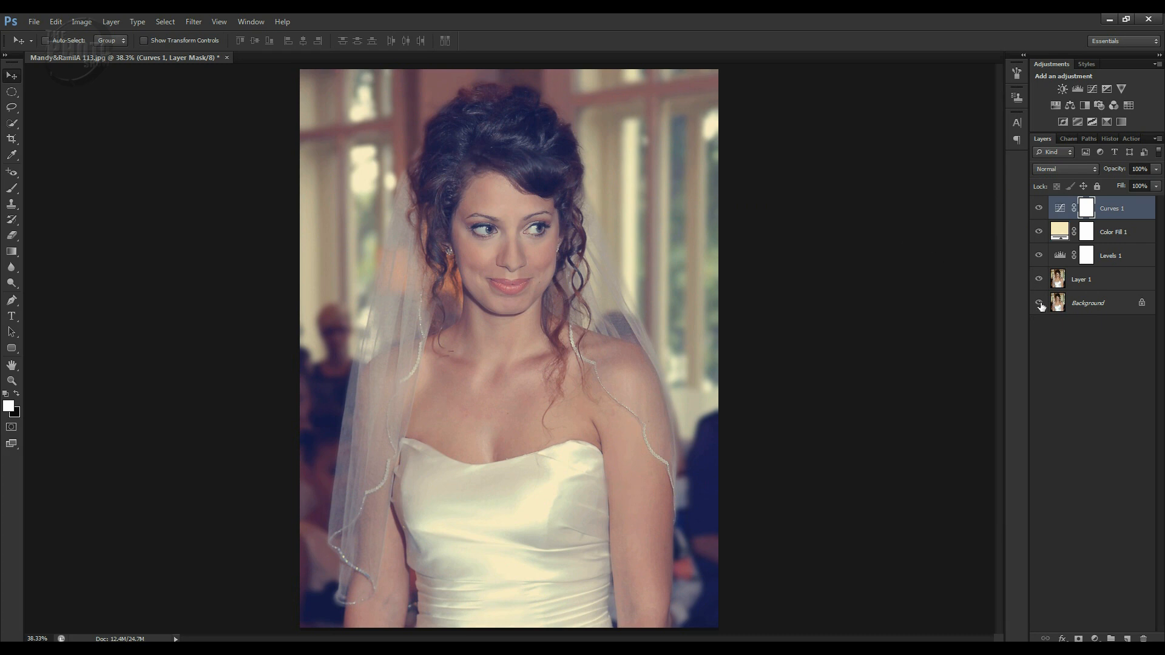
alt+click(1040, 306)
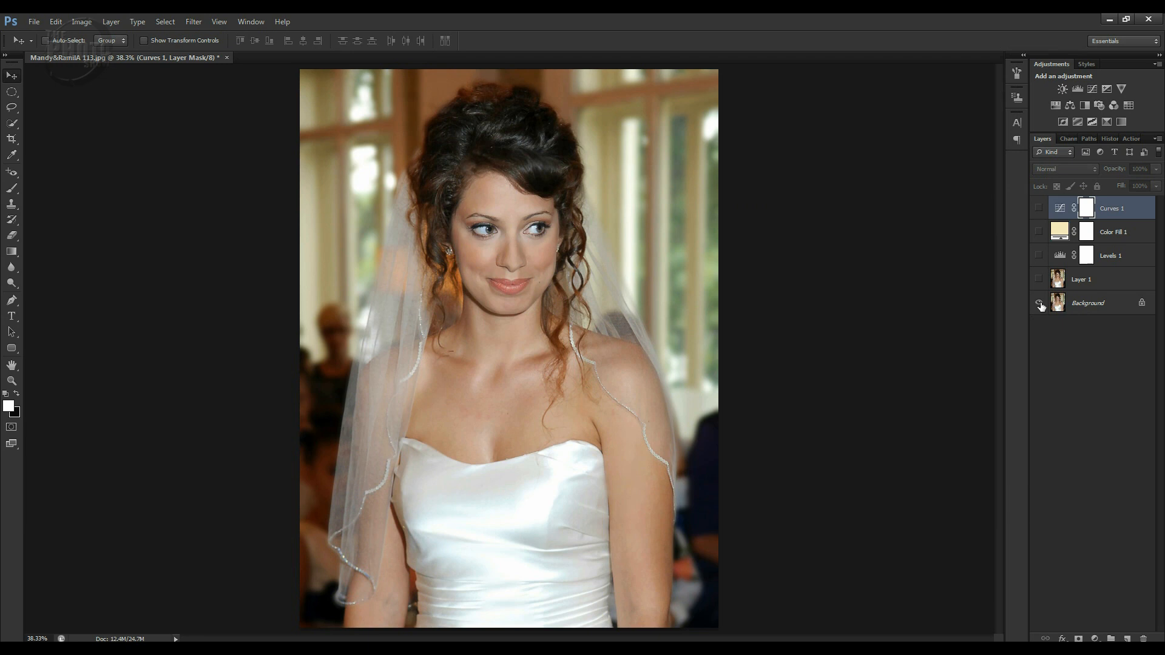
alt+click(1041, 306)
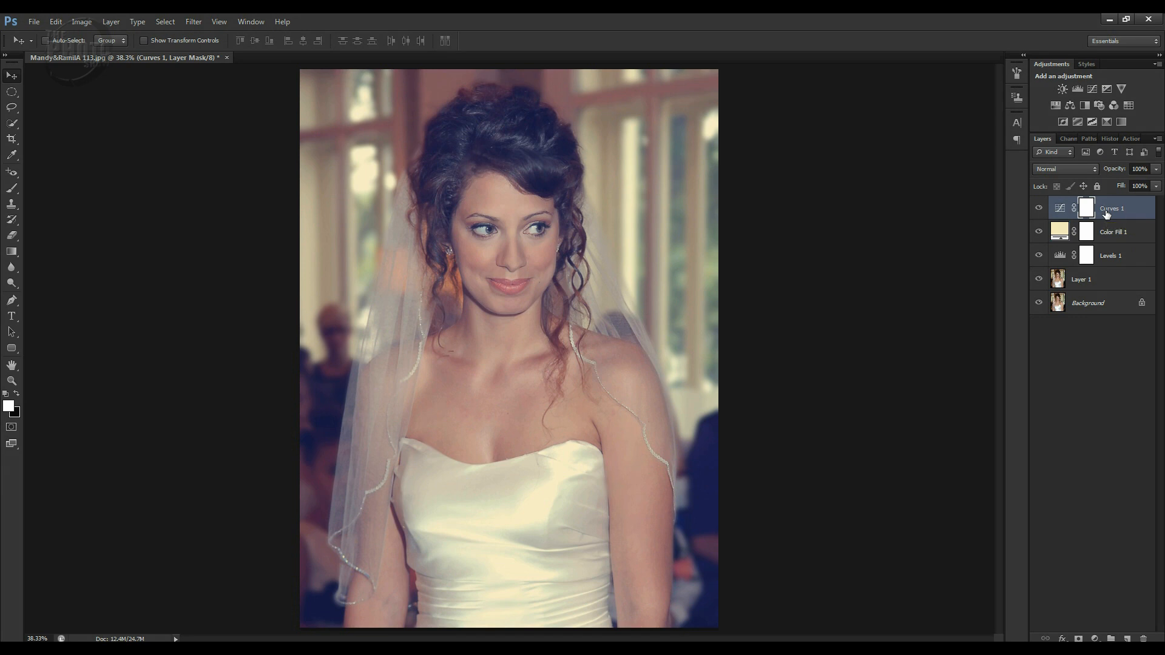
- Close the bridal portrait and open D-Day70thB 035.jpg from the Photoshop Tutorial Images folder
click(225, 57)
click(576, 255)
click(34, 24)
click(43, 46)
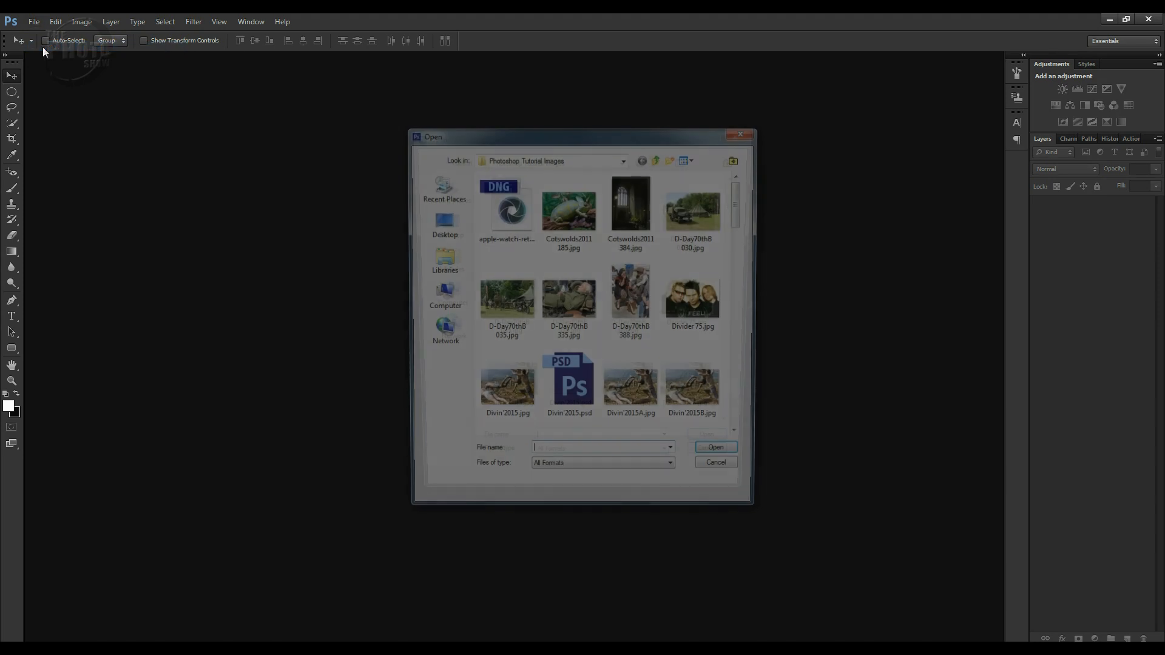
click(505, 296)
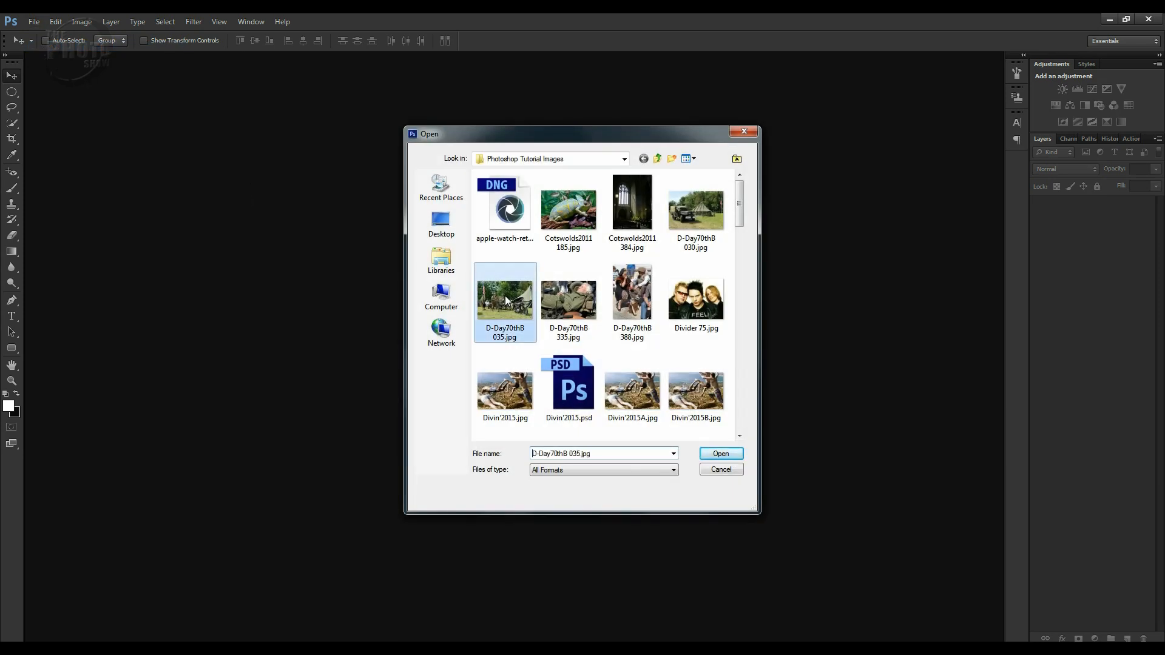
click(721, 454)
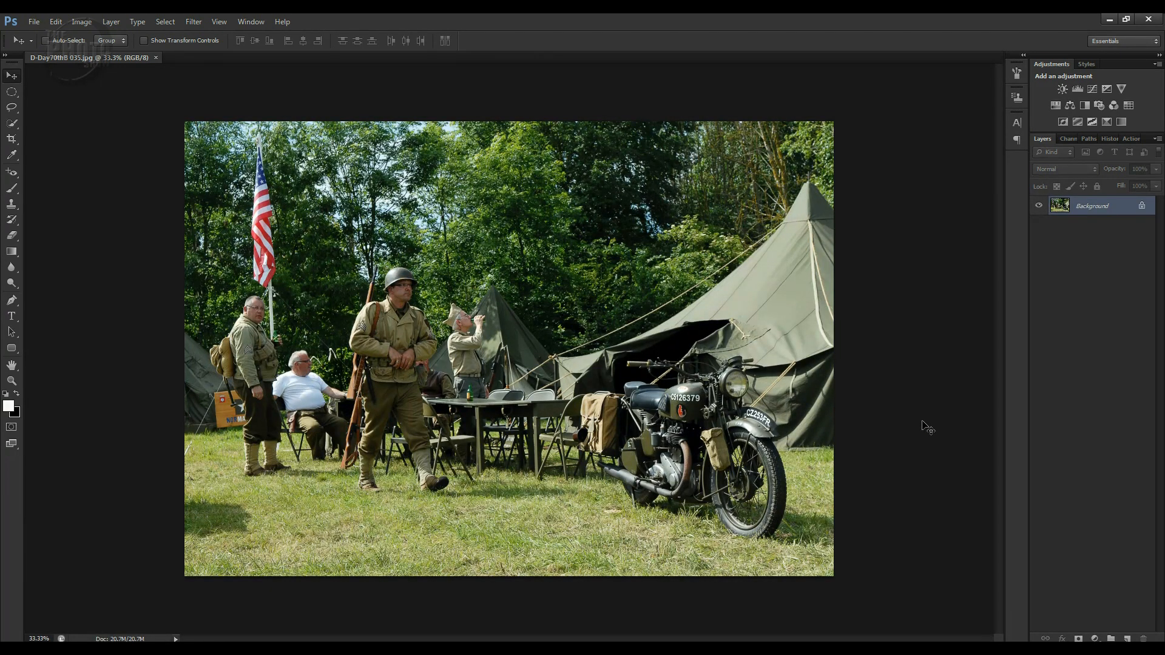
key(ctrl+0)
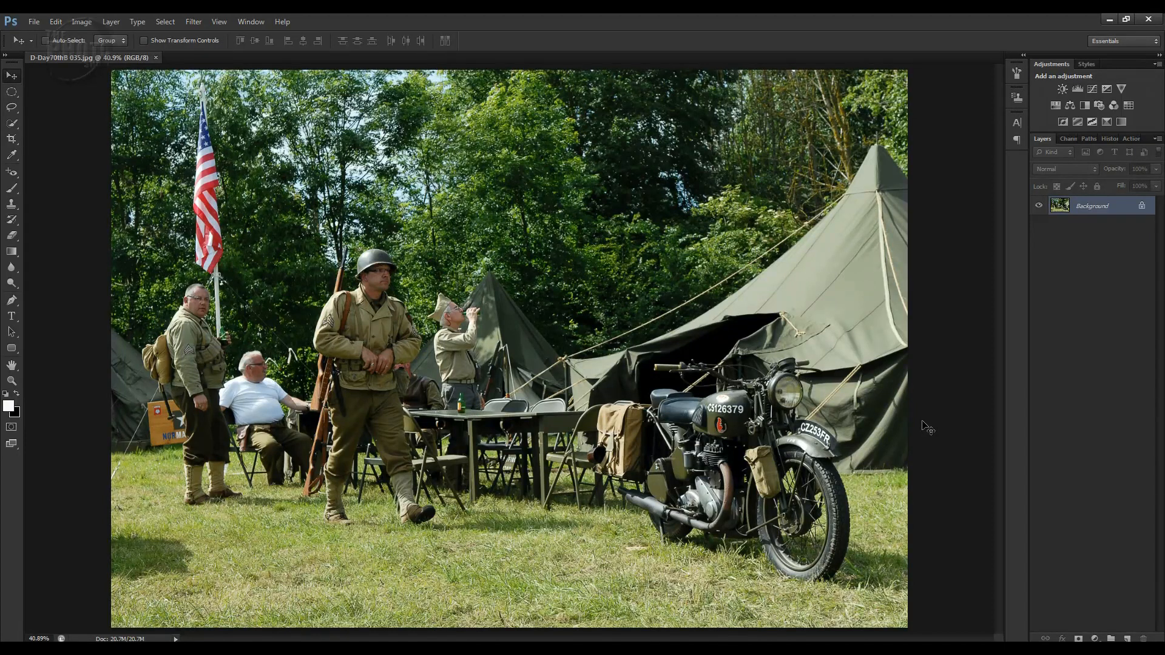
- Duplicate the background layer, add a Hue/Saturation adjustment layer with saturation -40, and compare the result with the original photo
key(ctrl+j)
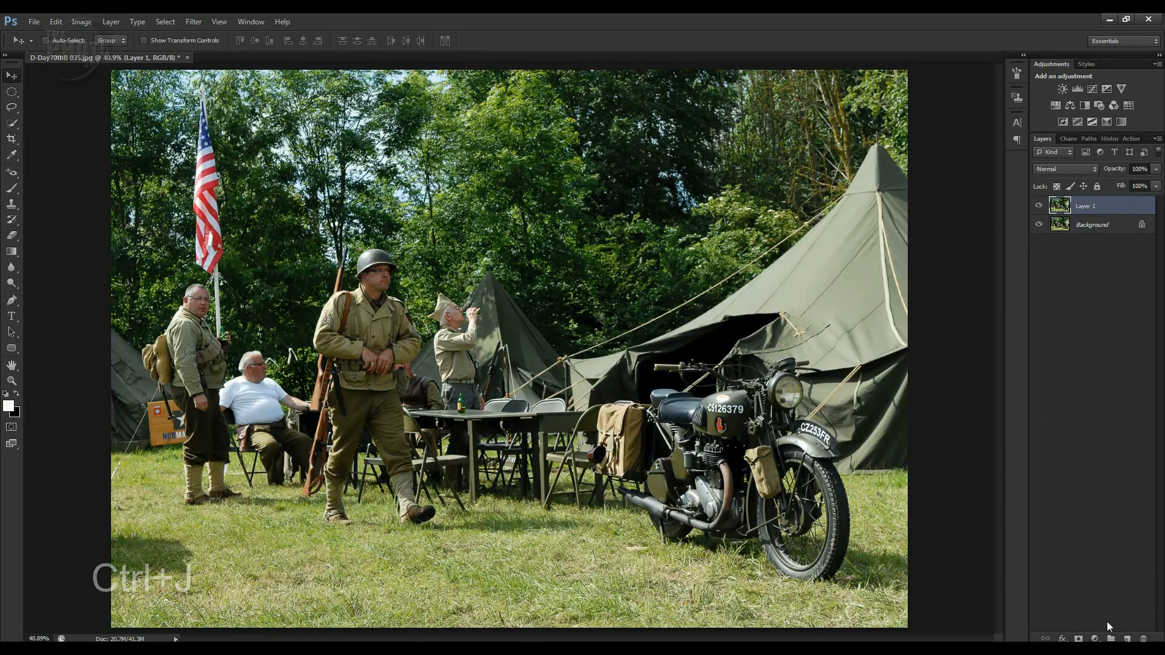
click(1095, 638)
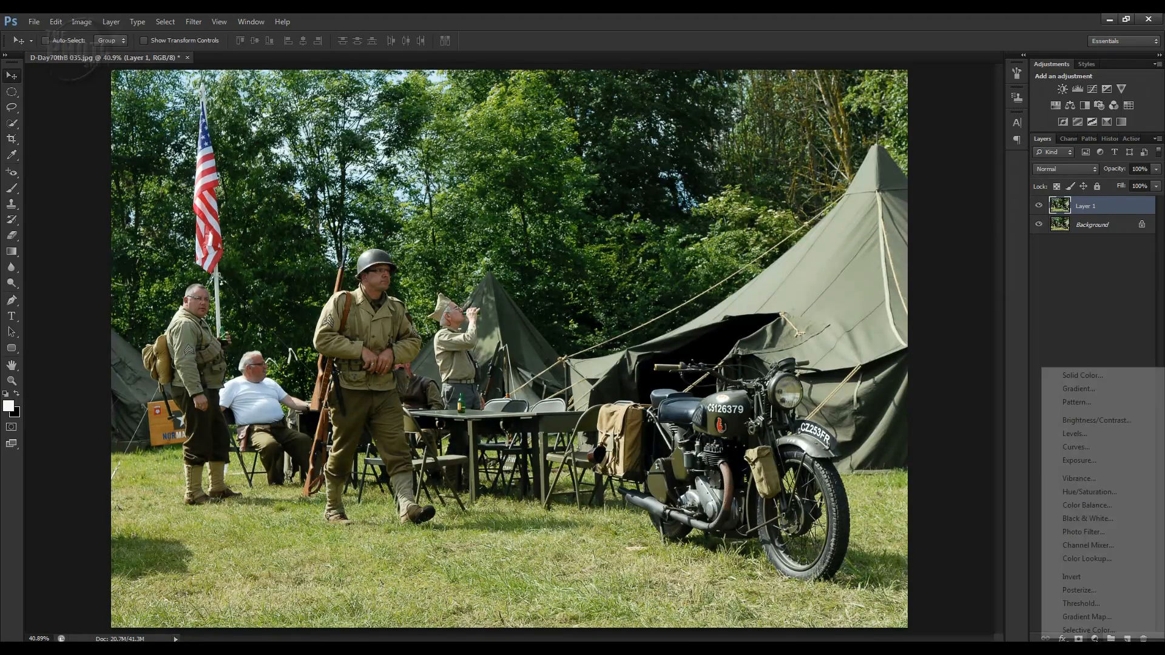
click(1089, 492)
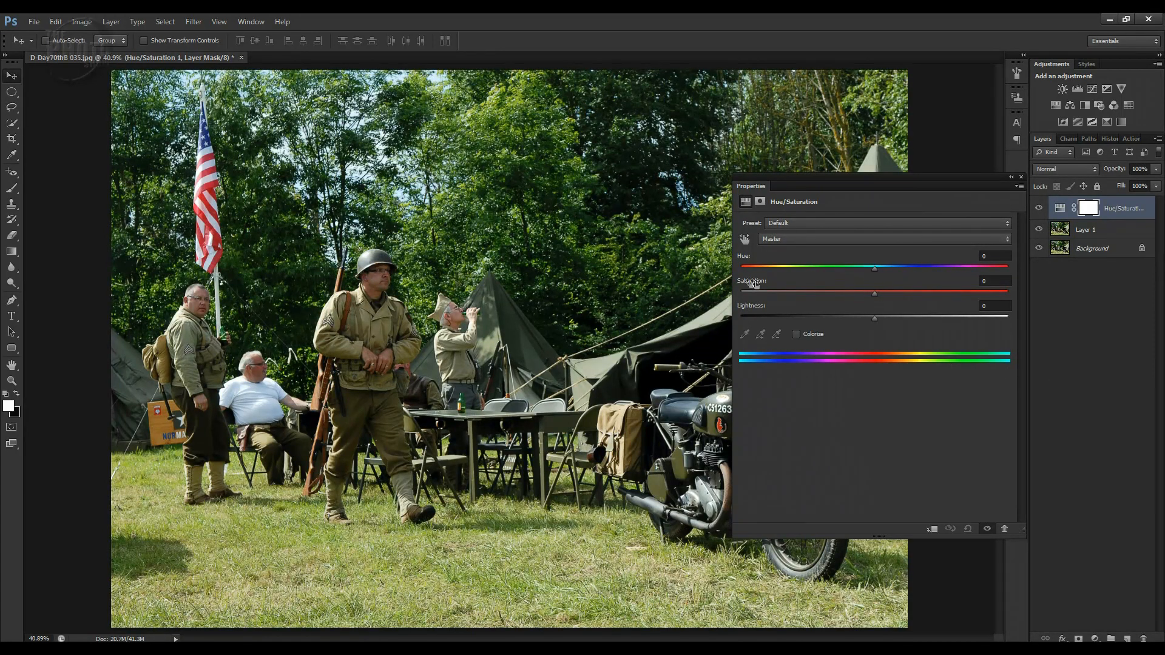
drag(756, 282, 732, 280)
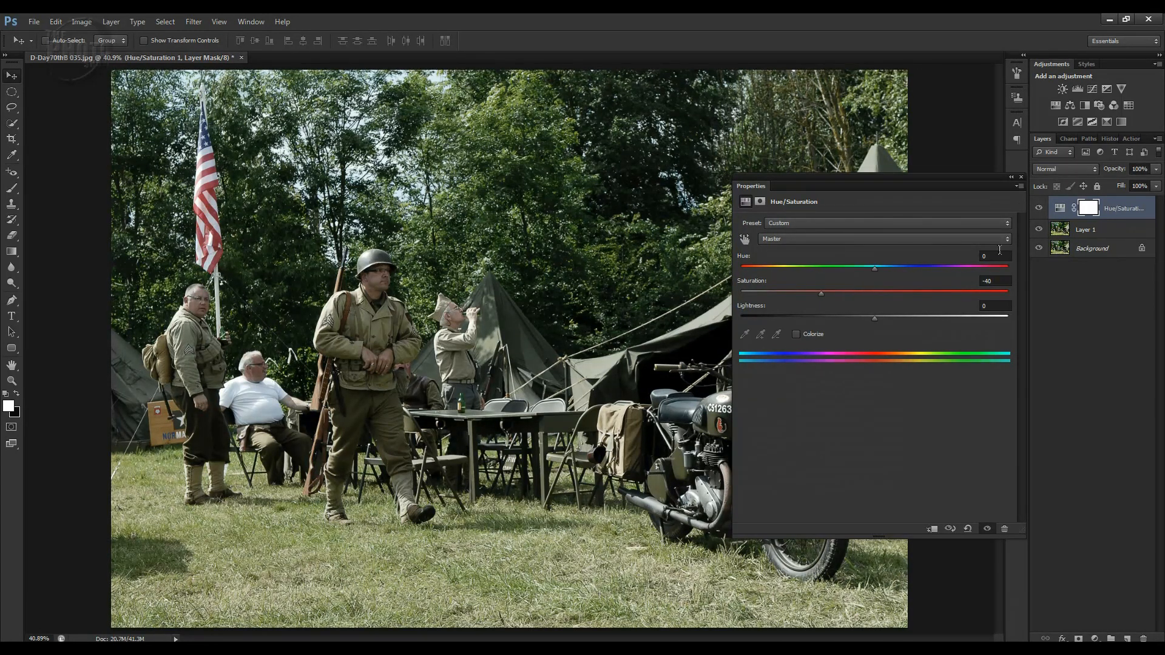
click(1021, 178)
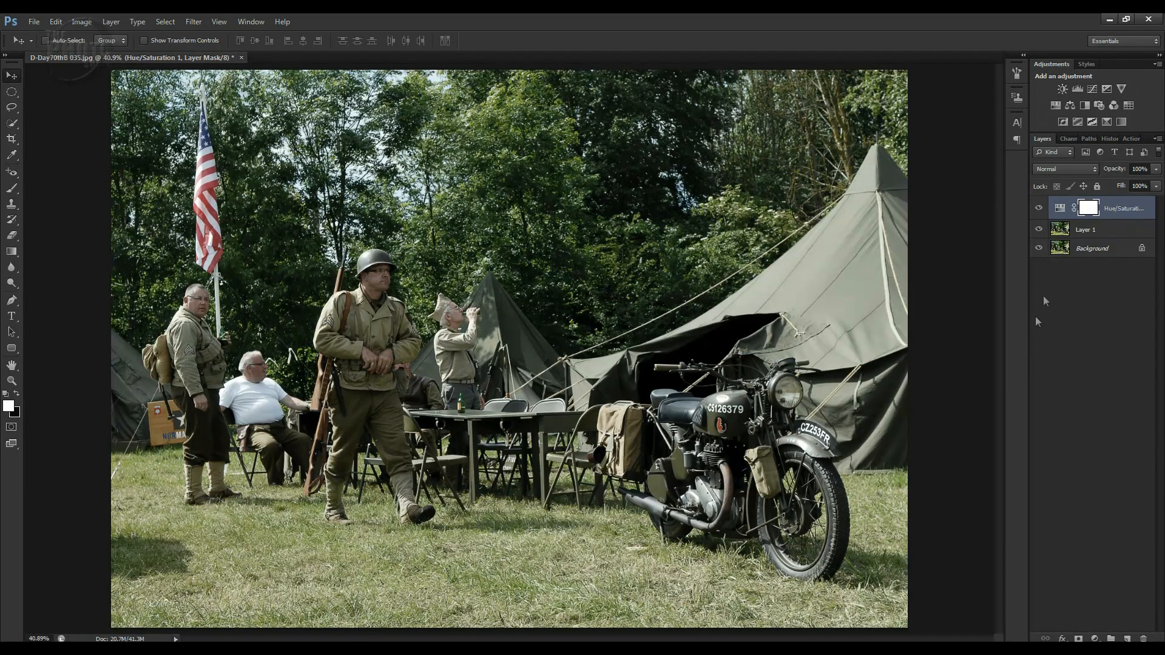
alt+click(1039, 249)
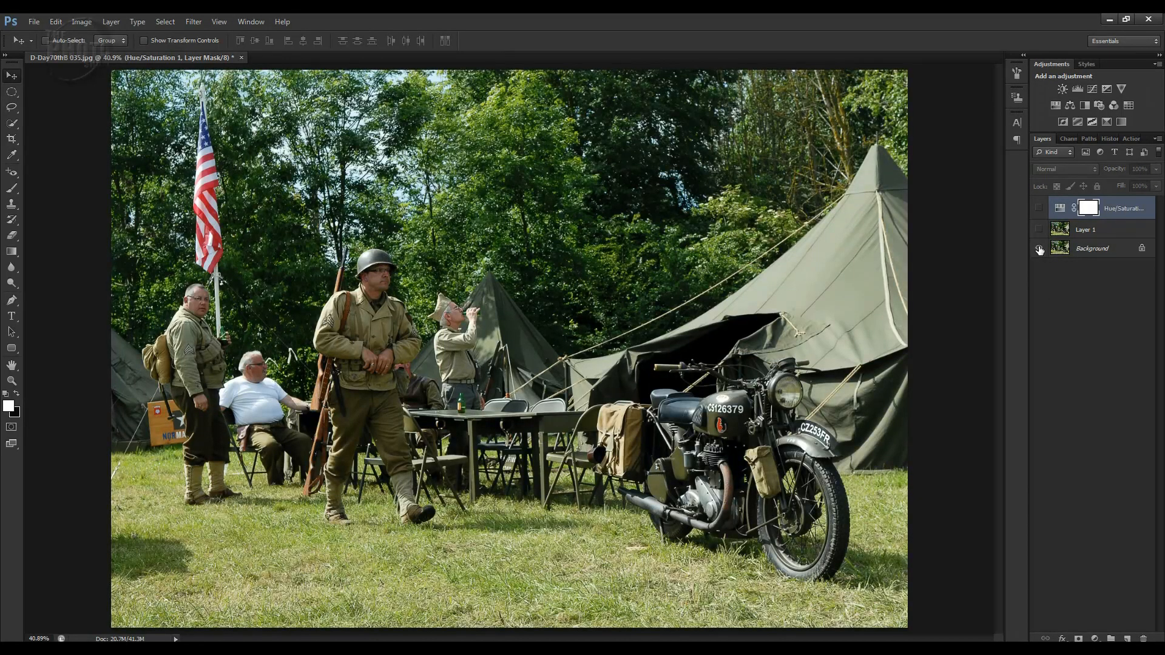
alt+click(1039, 249)
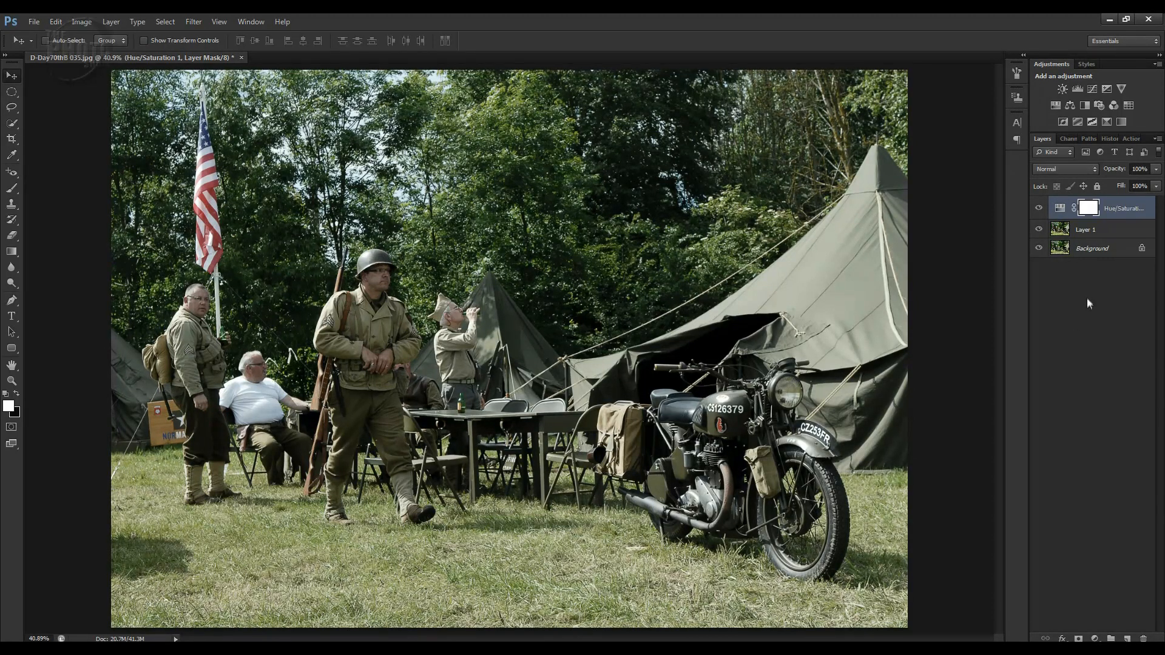
- Add a Curves adjustment layer with black point output 31 and a point at input 75, output 86, and compare with the original
click(1095, 638)
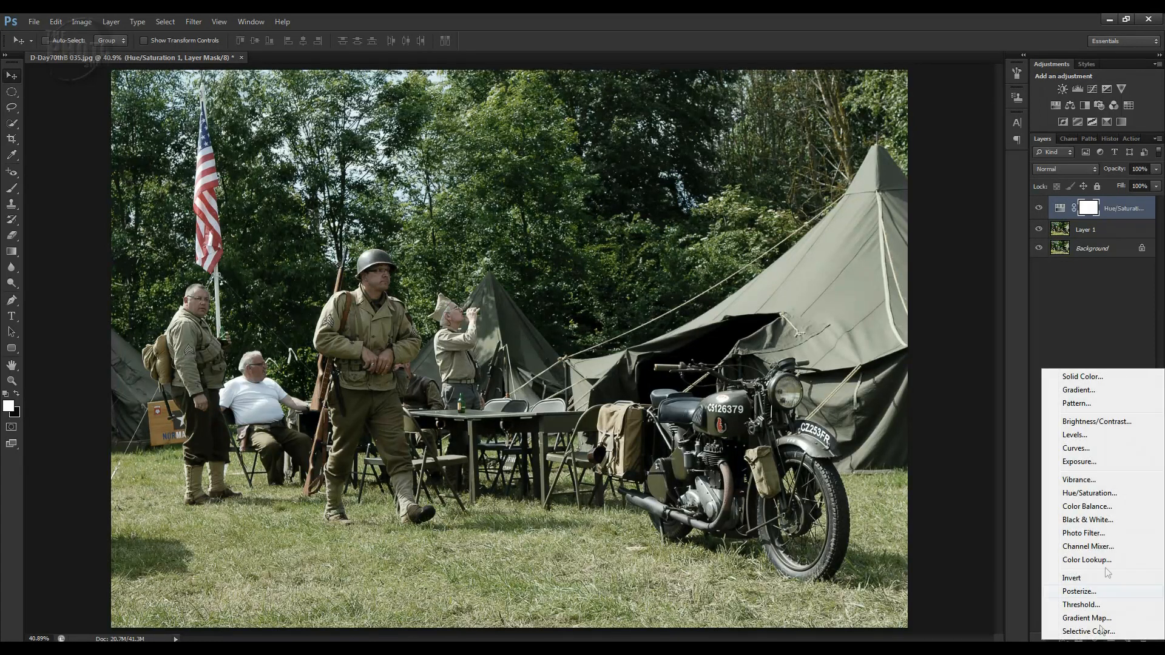
click(1102, 447)
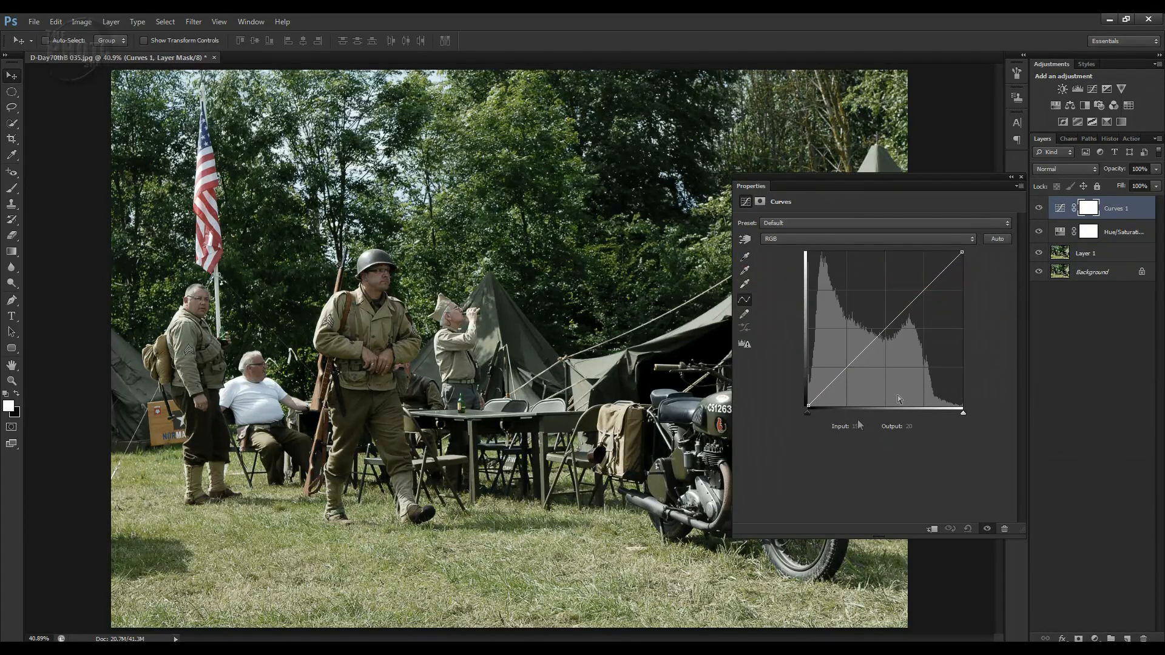
drag(808, 404, 797, 387)
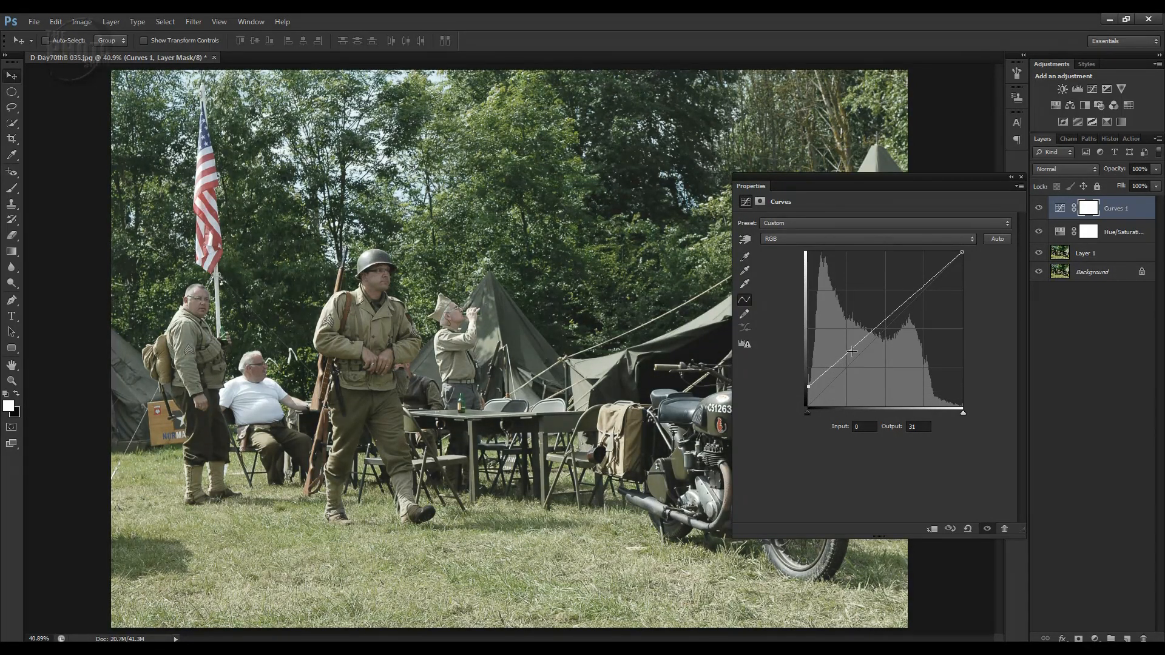
drag(853, 352, 853, 354)
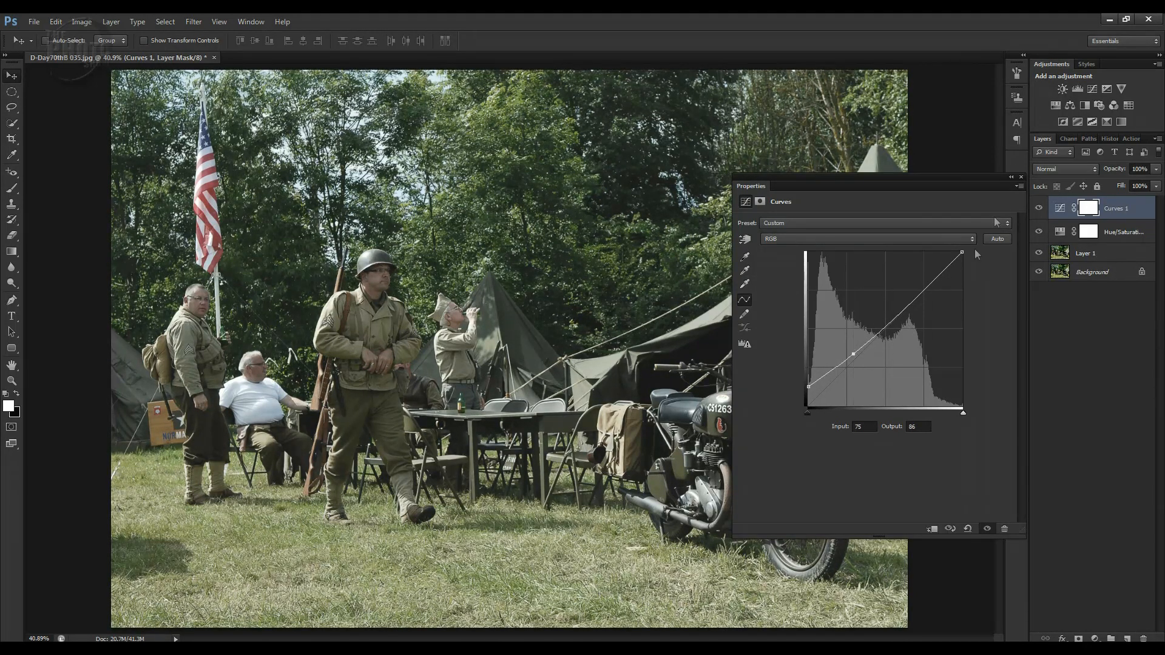
click(1021, 176)
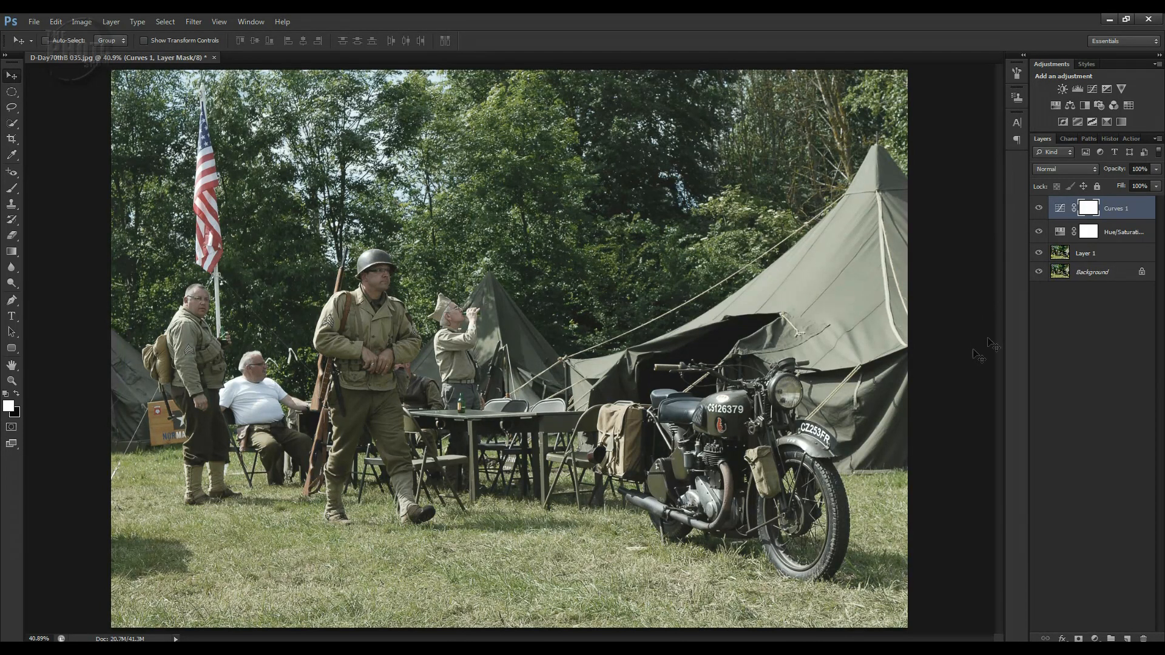
alt+click(1039, 272)
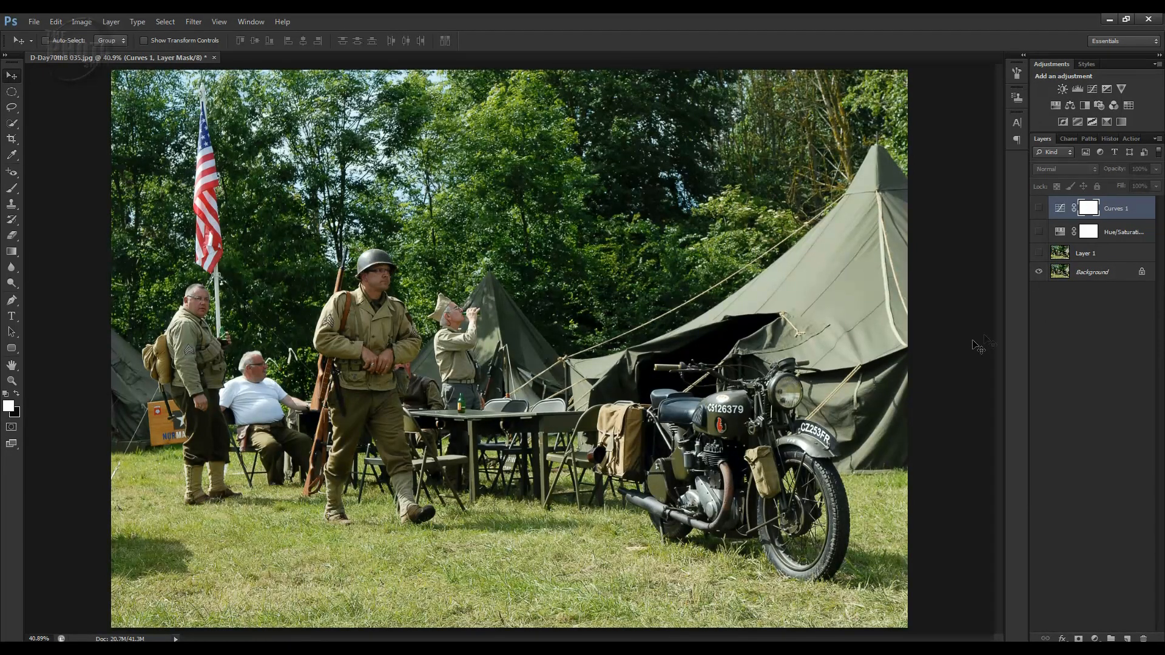
alt+click(1039, 273)
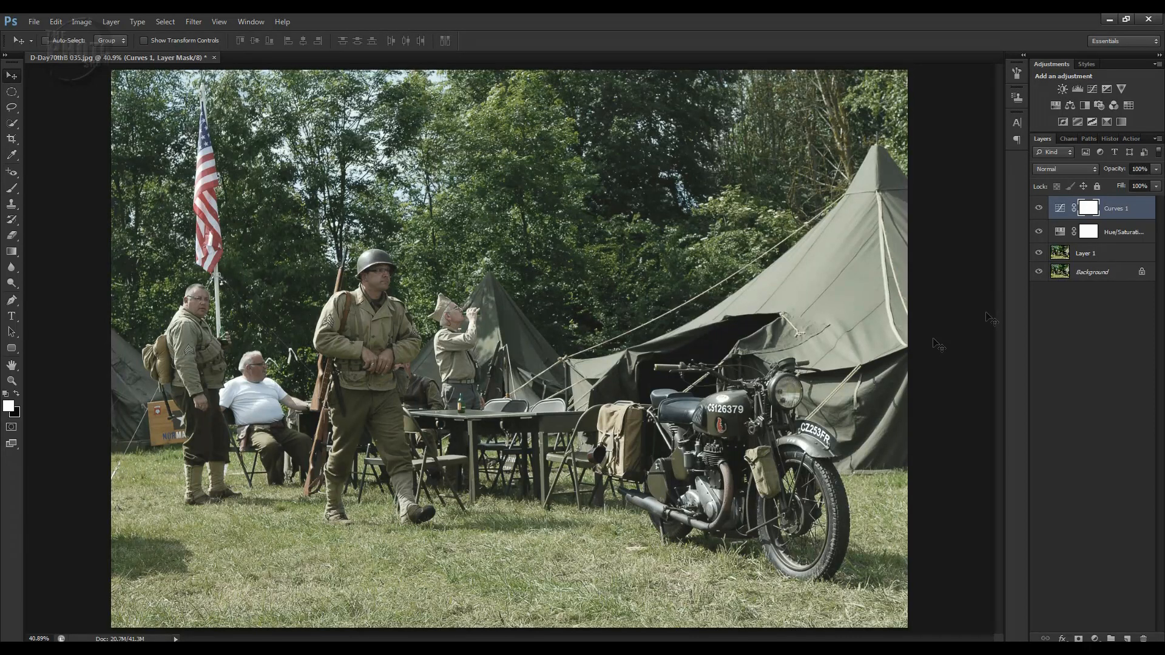
- Colorize the photo through the existing Hue/Saturation layer with a sepia hue of about 29
click(1115, 234)
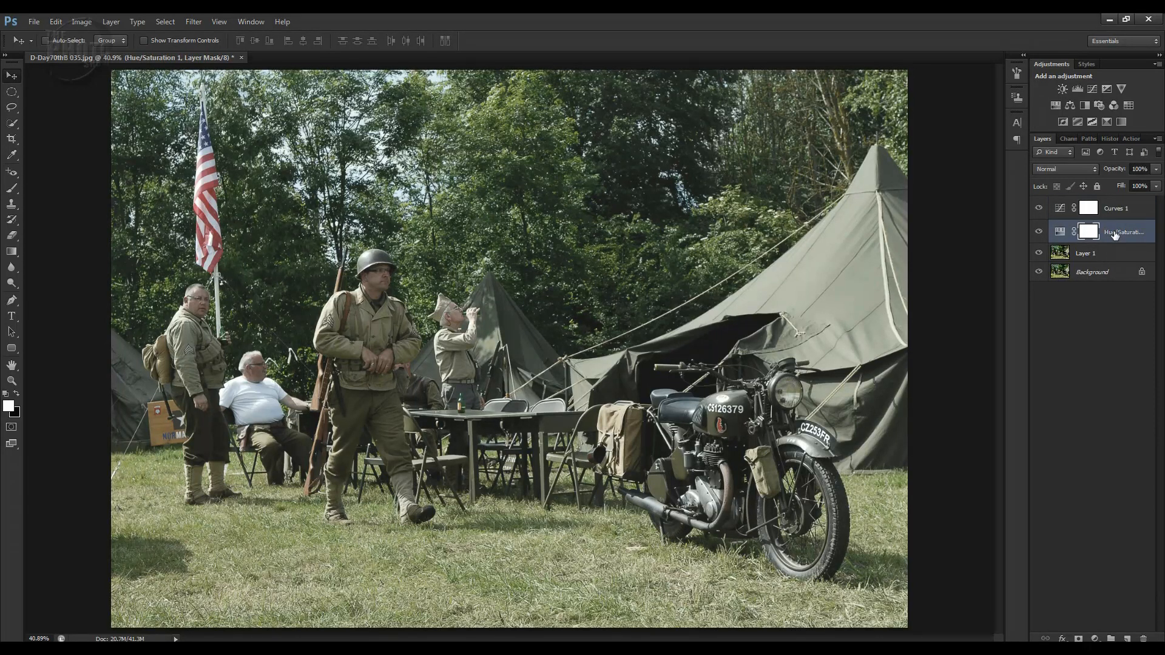
click(1062, 236)
double_click(1062, 236)
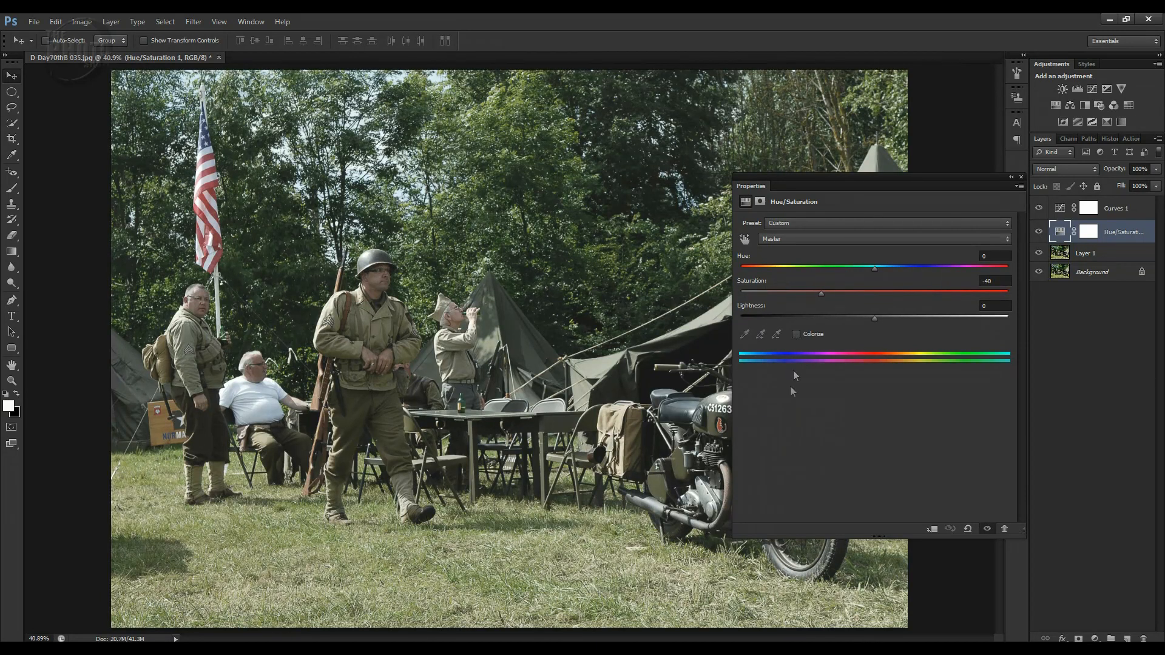
click(796, 334)
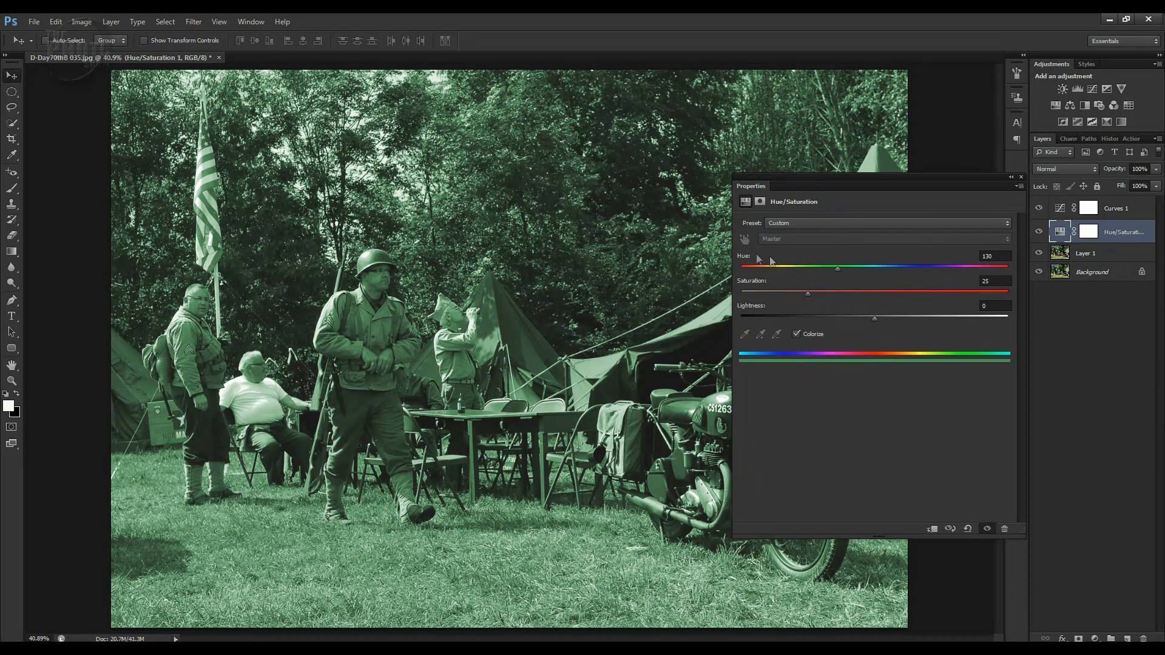
drag(743, 259, 688, 259)
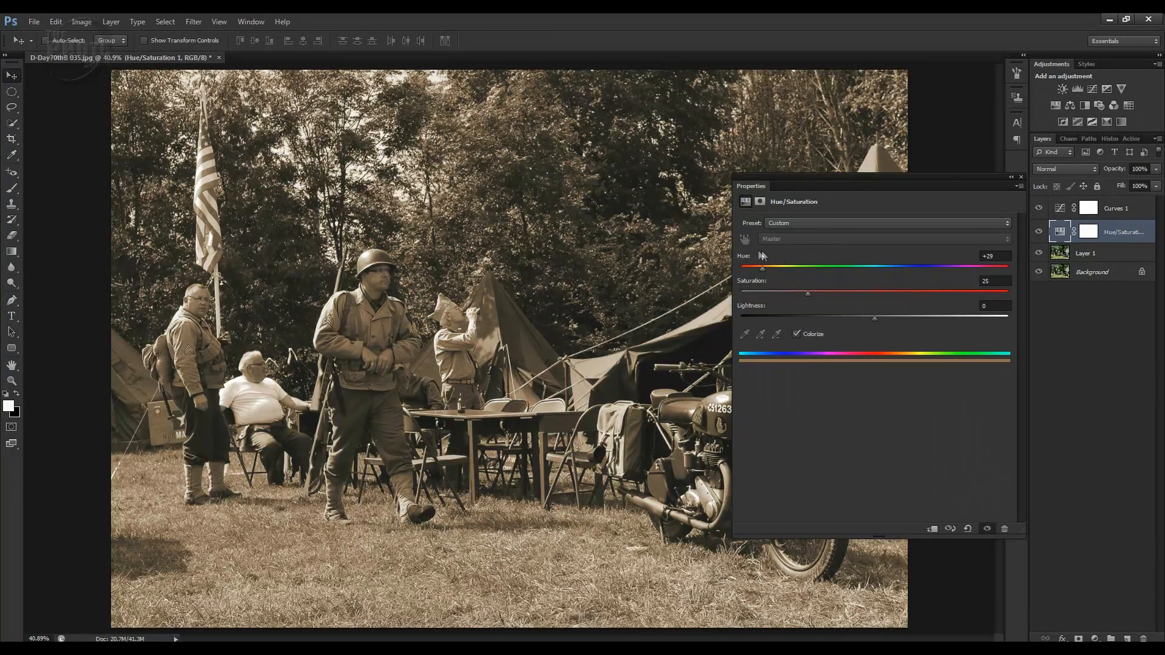
drag(744, 257, 745, 258)
click(1021, 177)
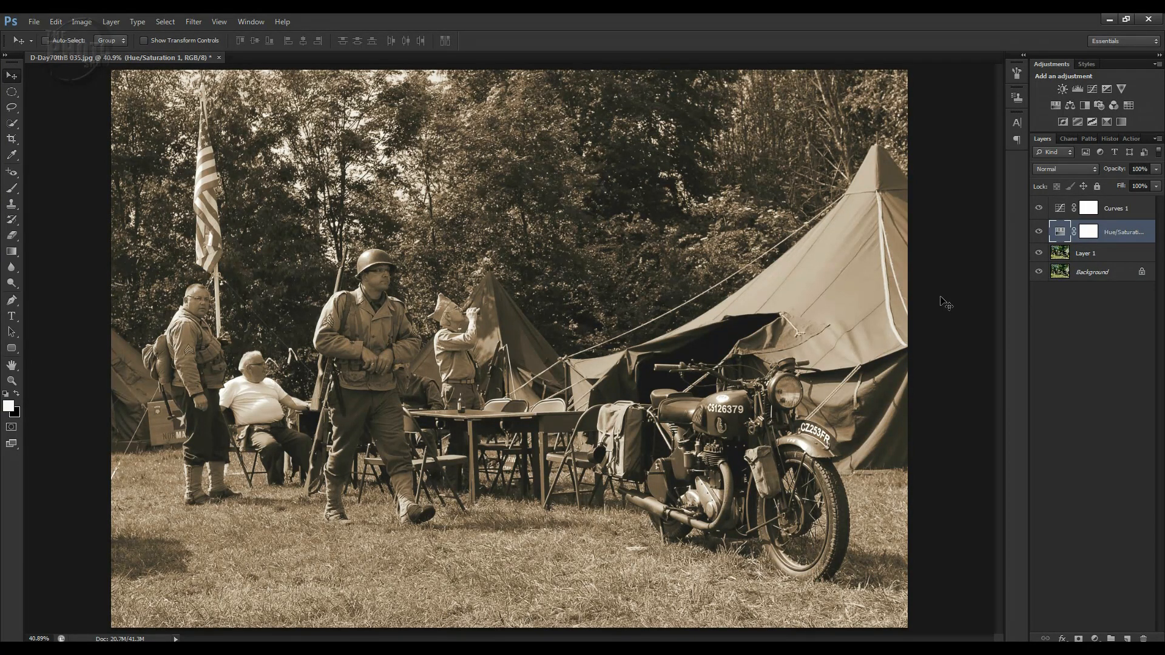
- Lower the Curves layer's black point output, move its shadow point to input 69, output 87, and compare with the original photo
double_click(1059, 210)
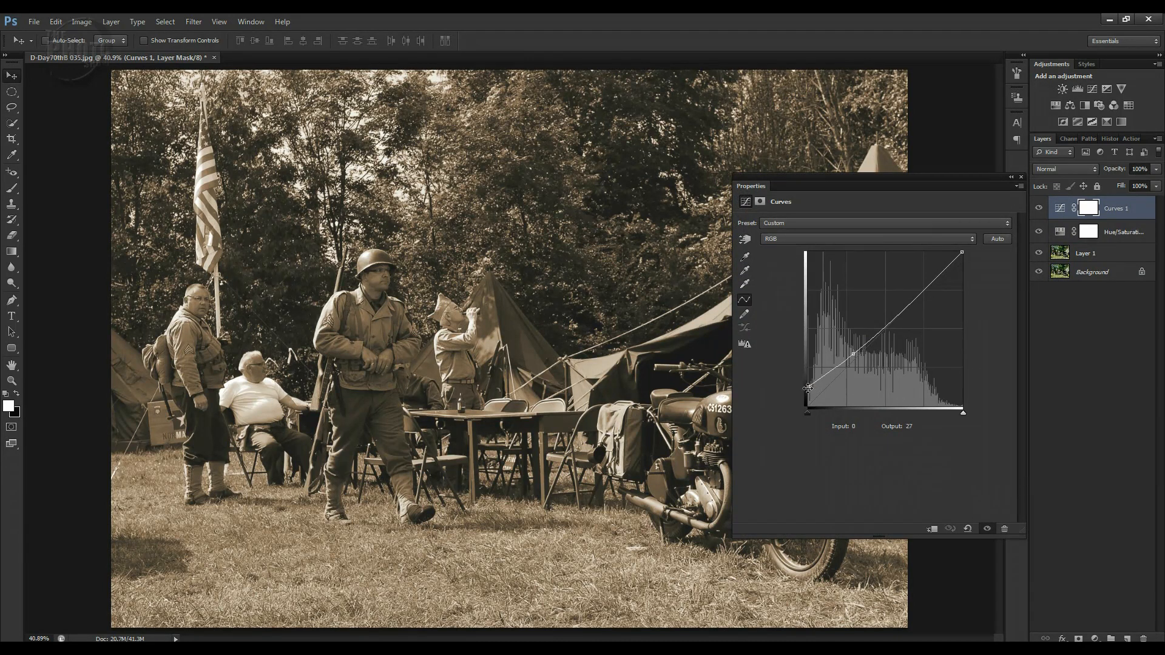
drag(807, 388, 808, 397)
drag(853, 353, 850, 353)
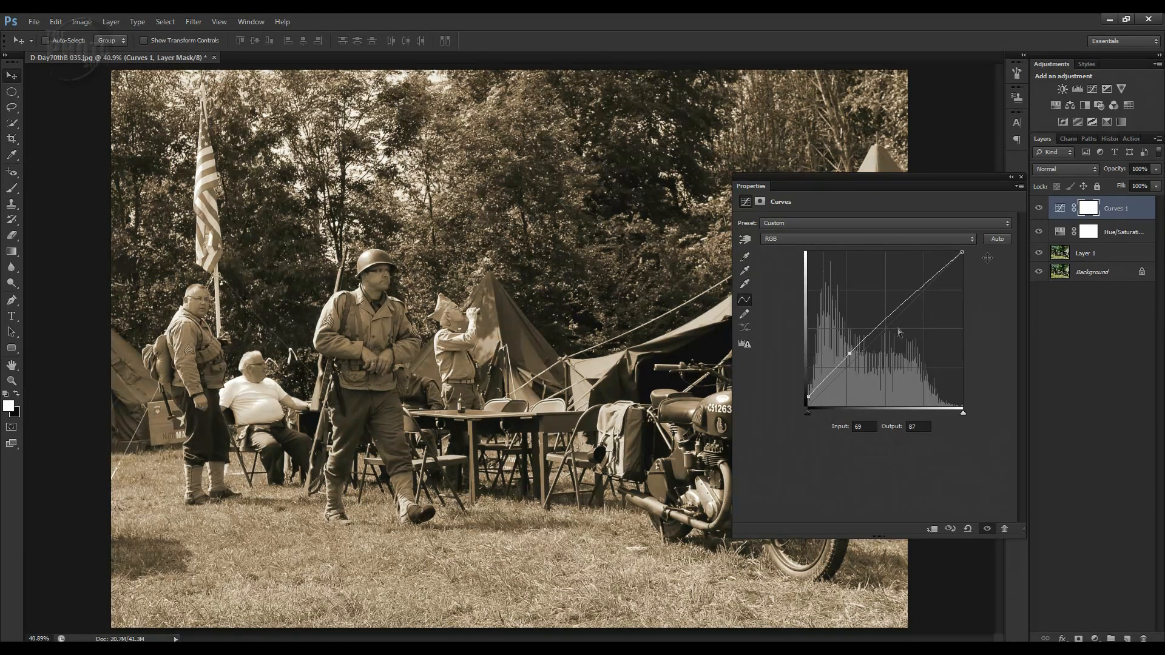
click(1021, 177)
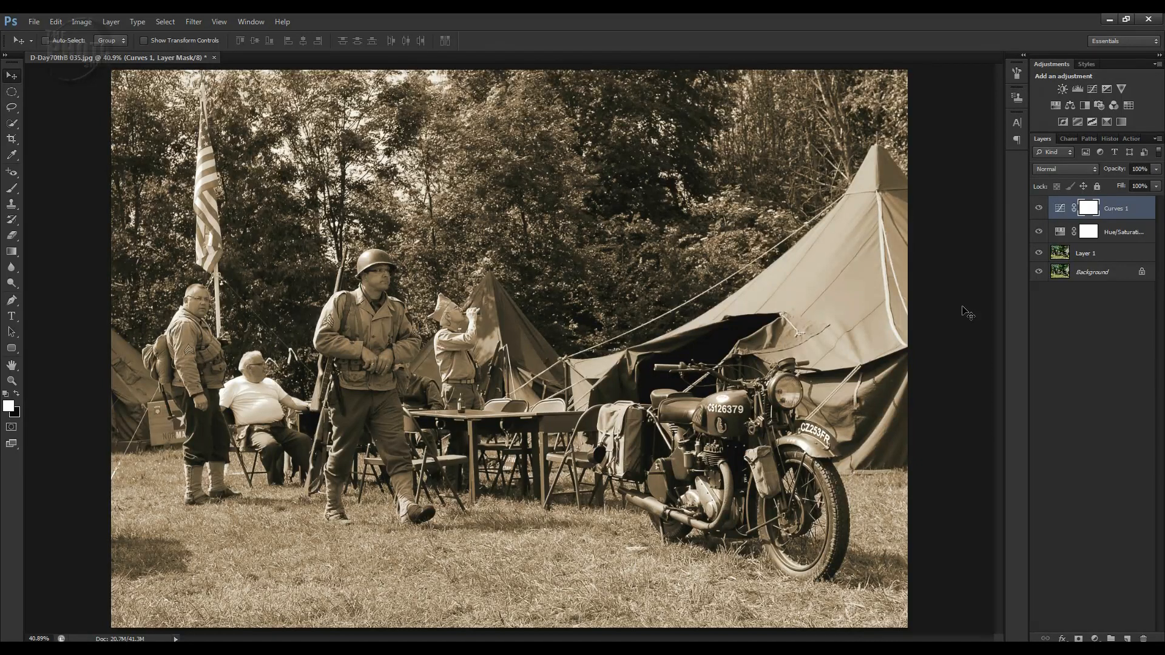
alt+click(1038, 272)
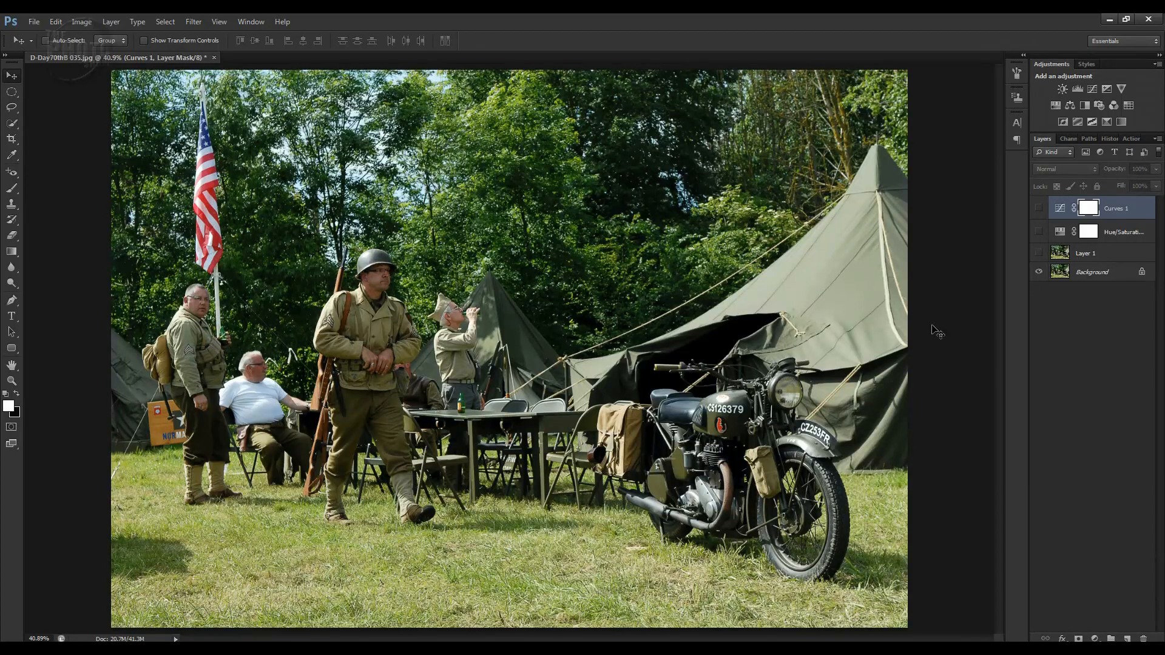
alt+click(1038, 273)
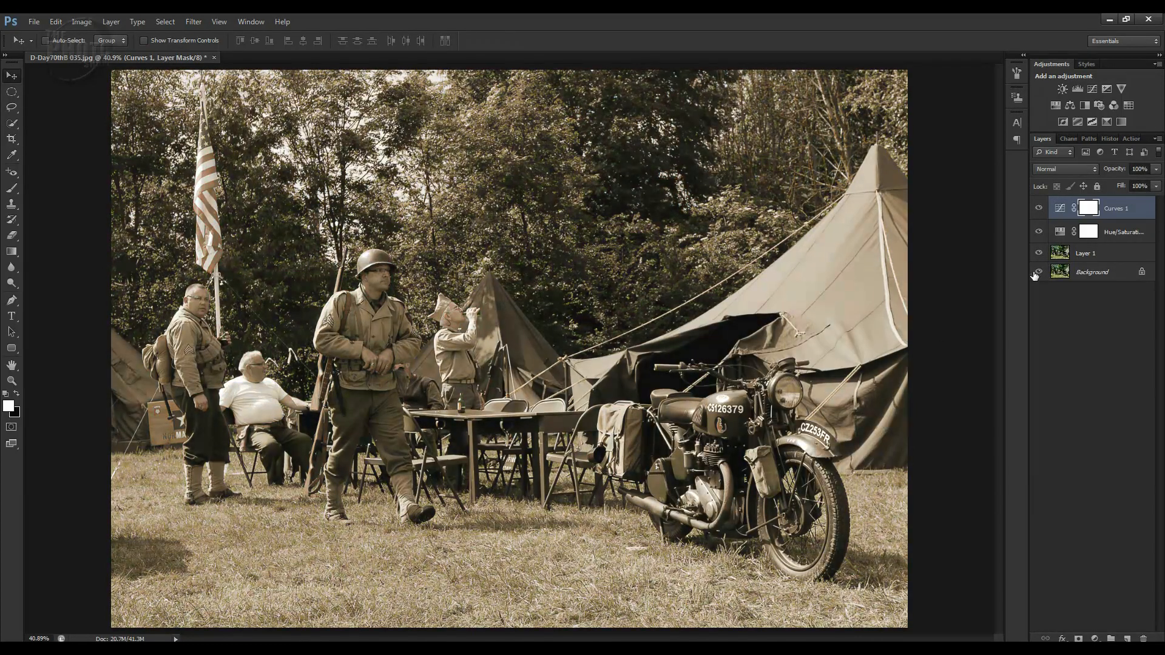